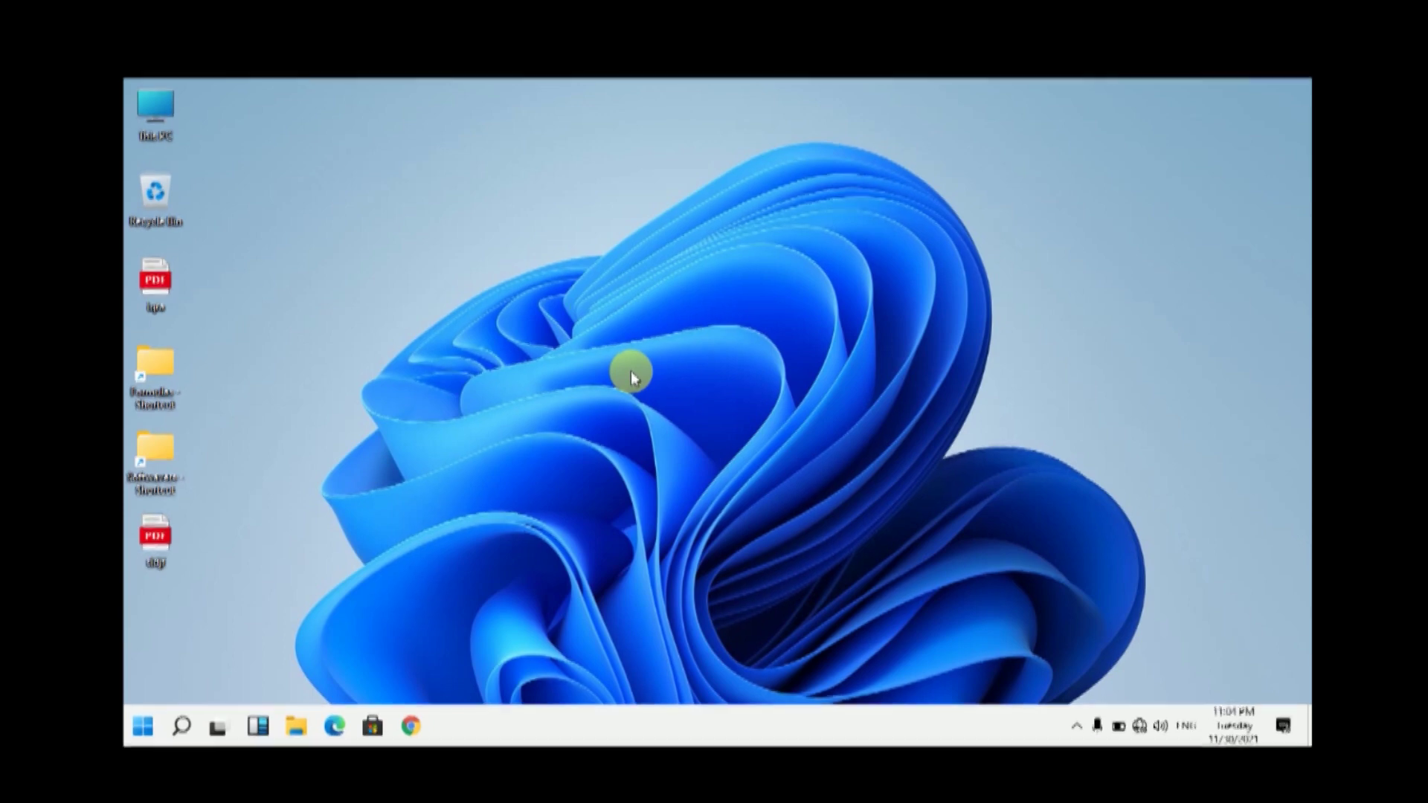
Refresh the desktop repeatedly using its context options.
right_click(492, 159)
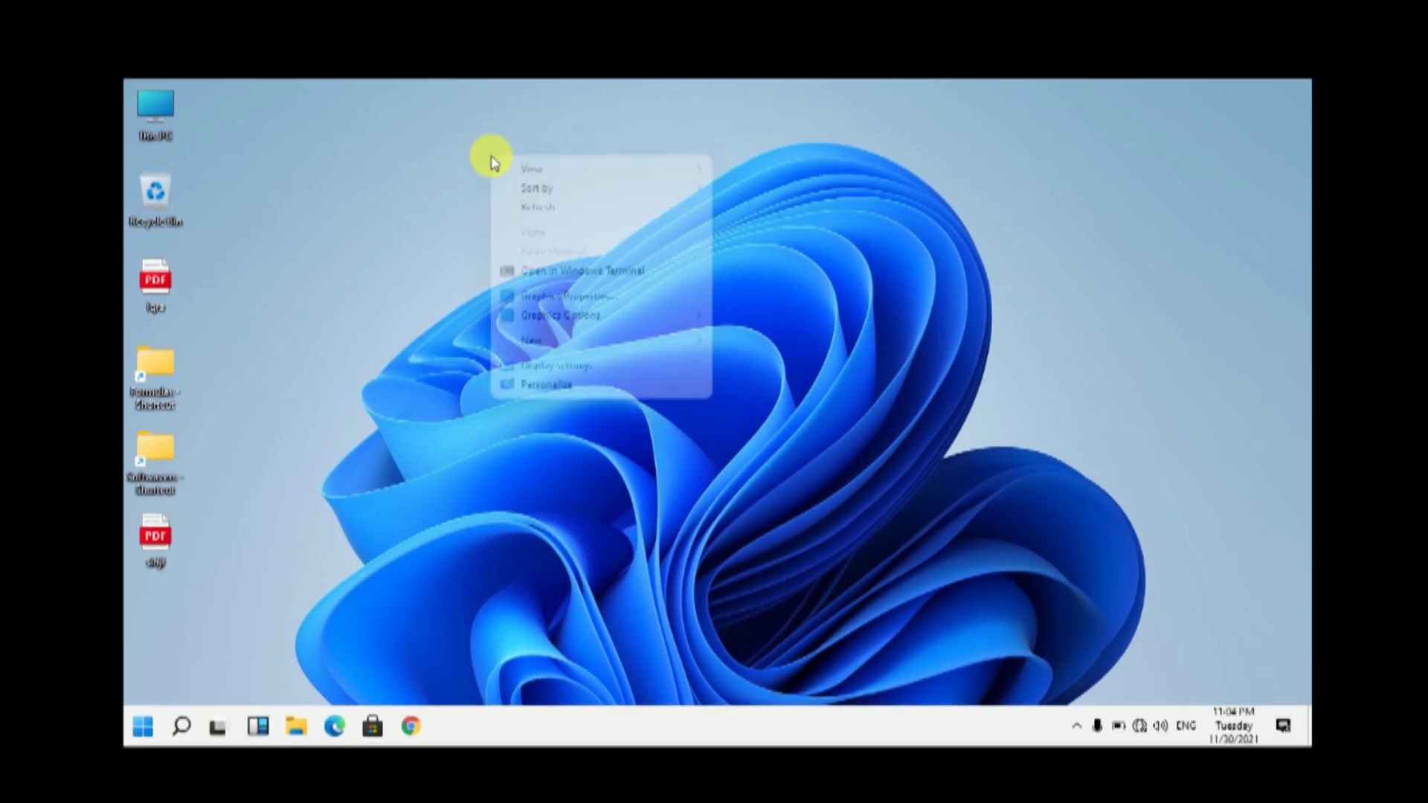
left_click(567, 212)
right_click(567, 214)
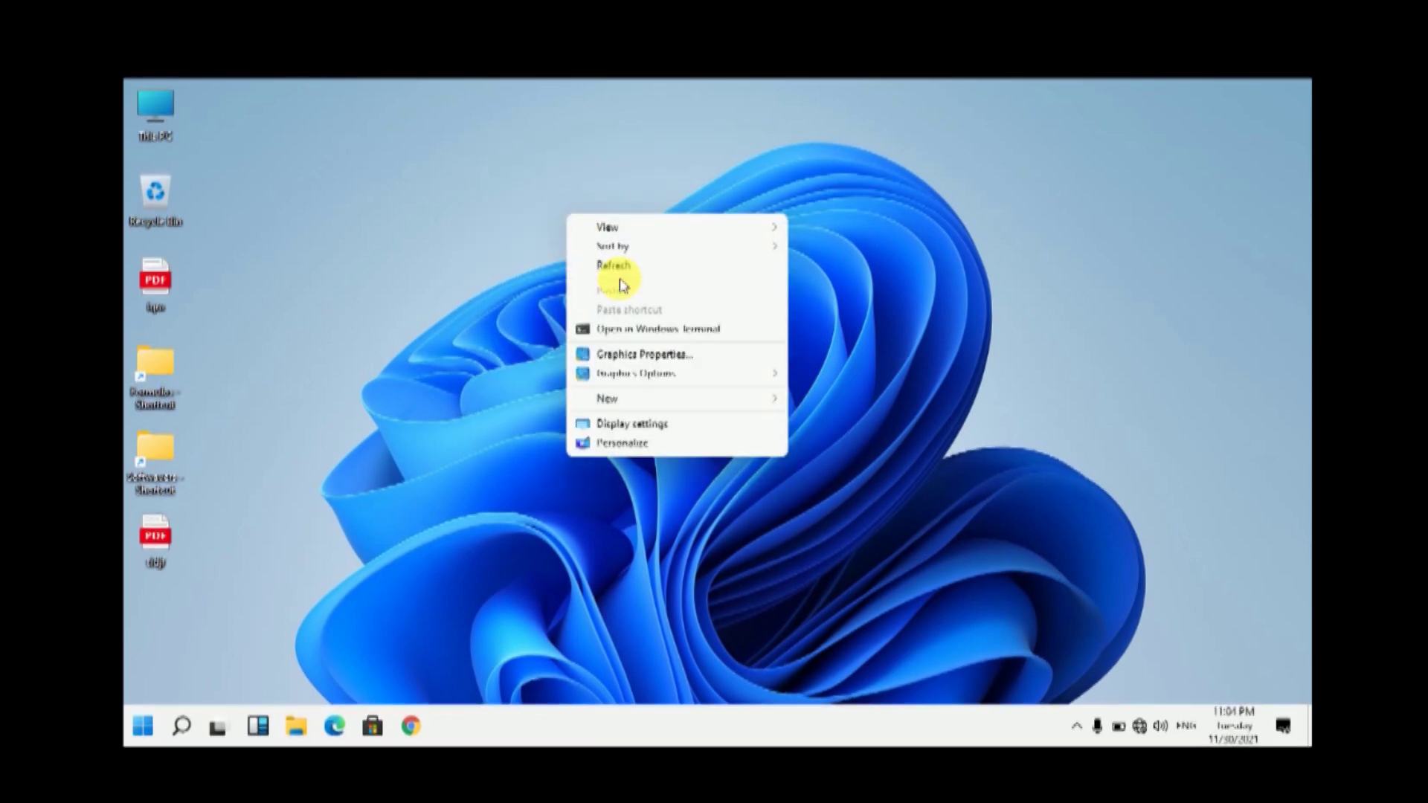
left_click(615, 276)
right_click(575, 217)
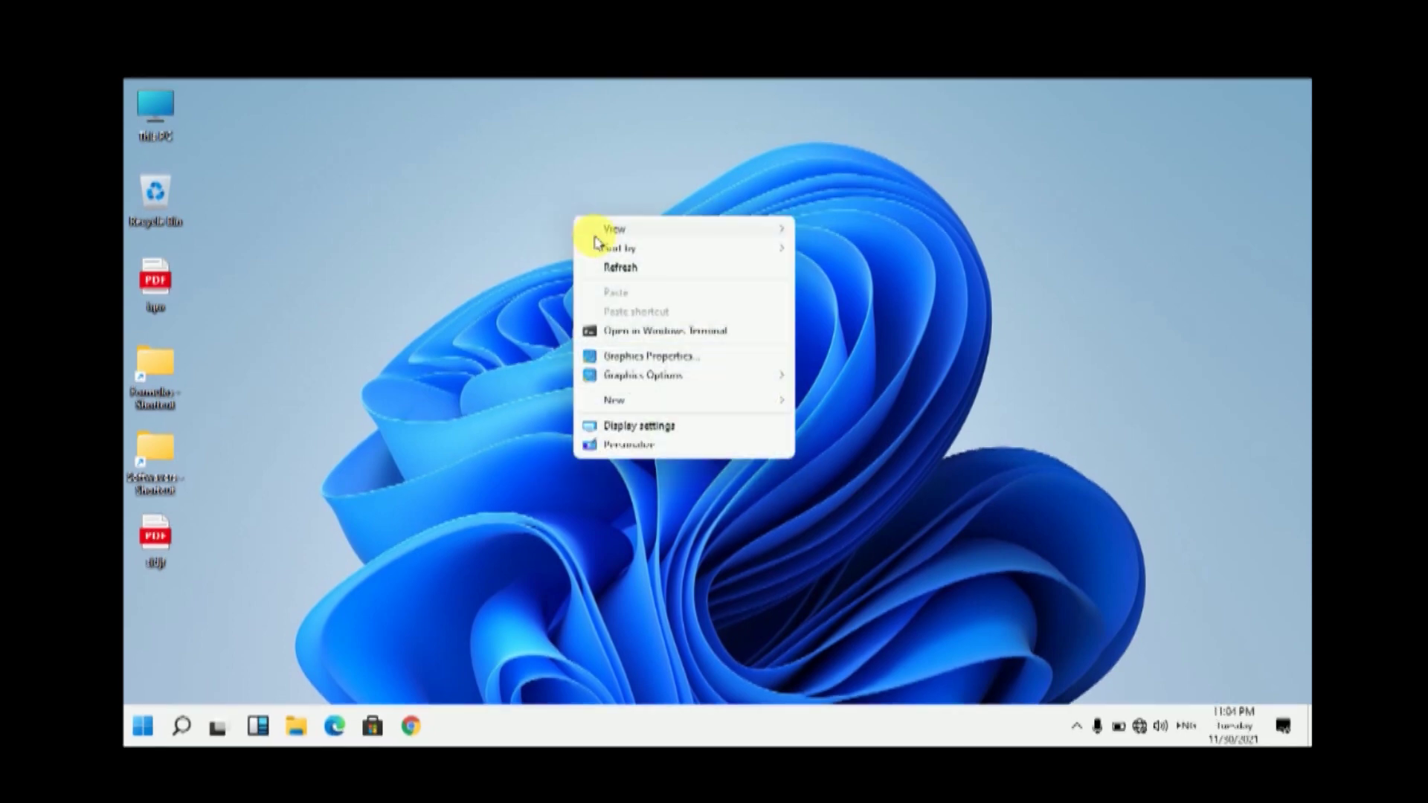
left_click(623, 275)
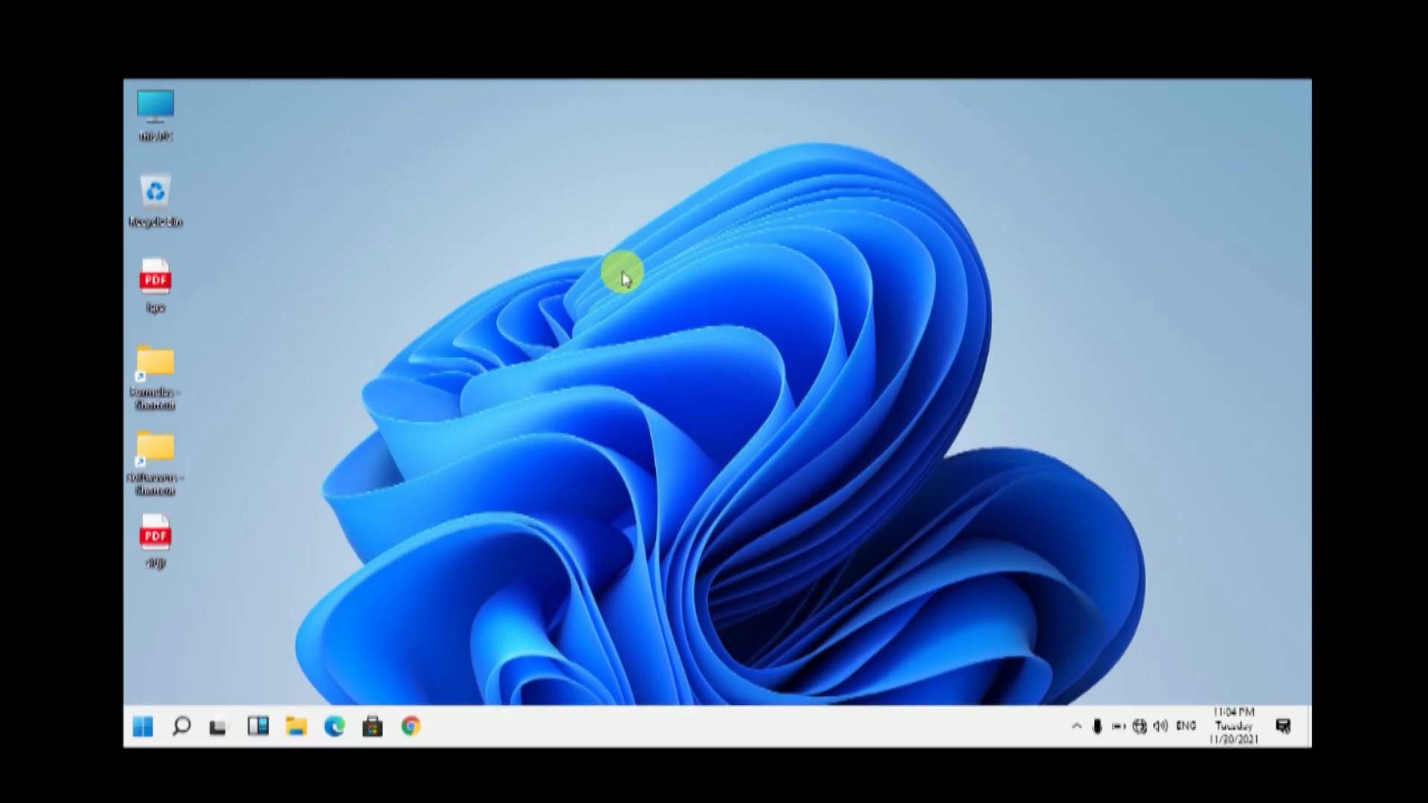
right_click(555, 235)
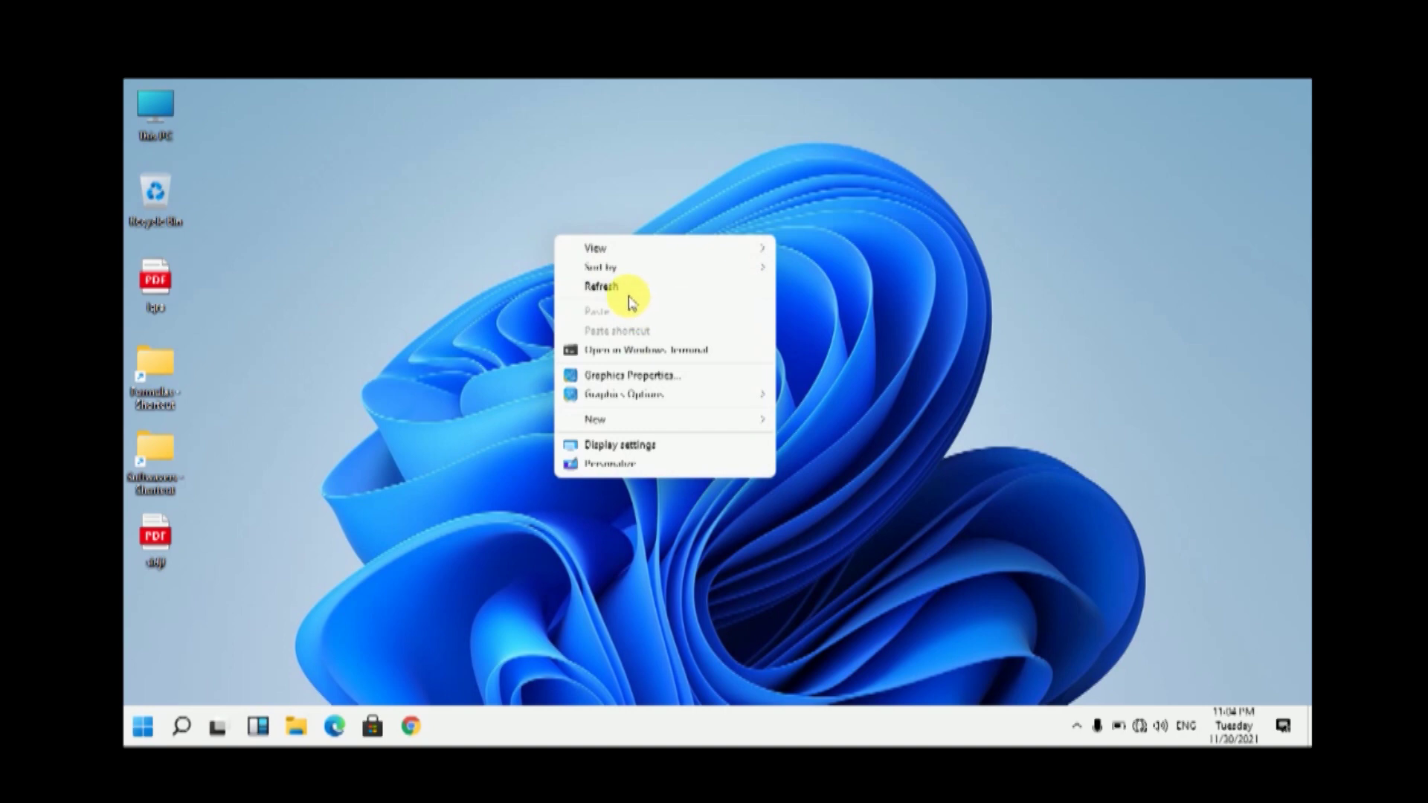
left_click(628, 297)
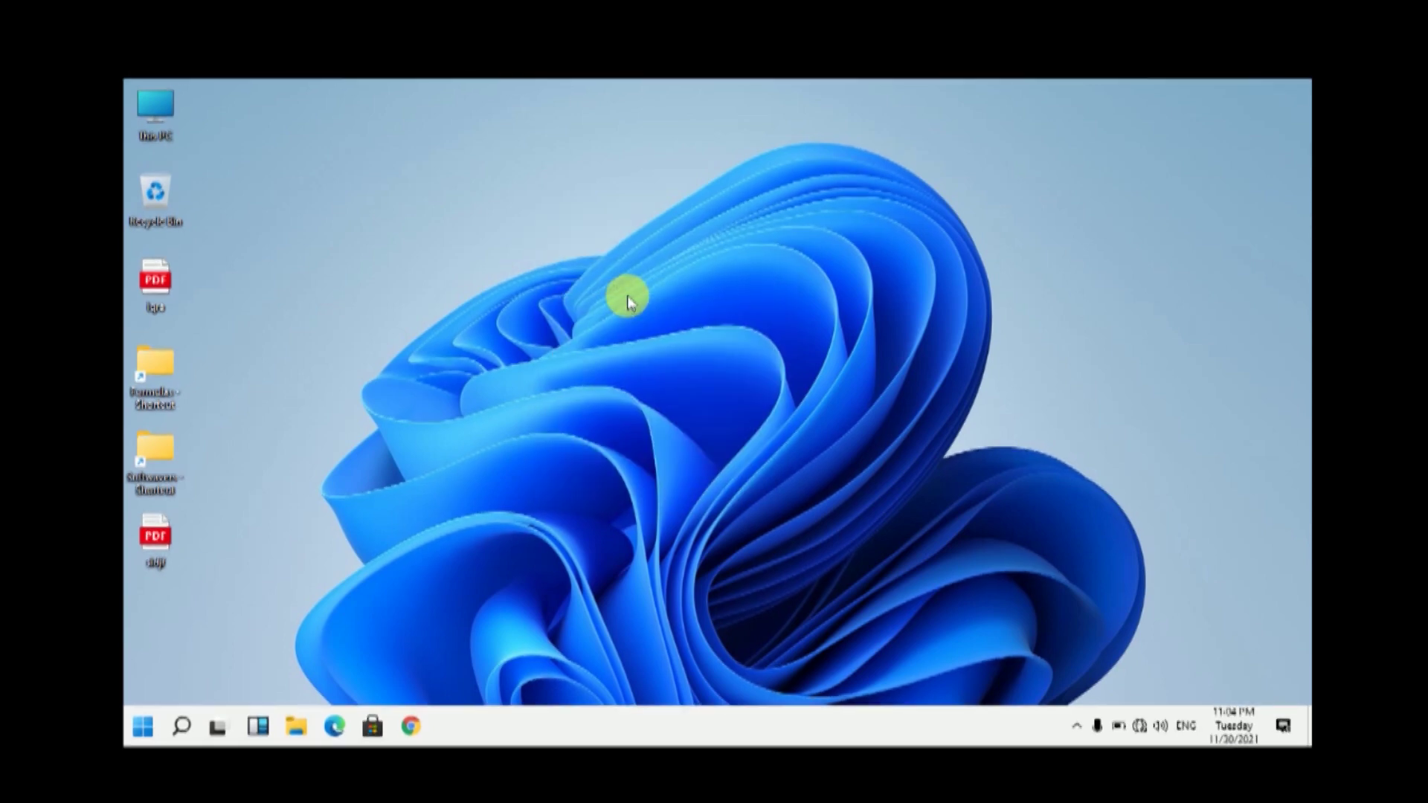
right_click(524, 188)
left_click(573, 231)
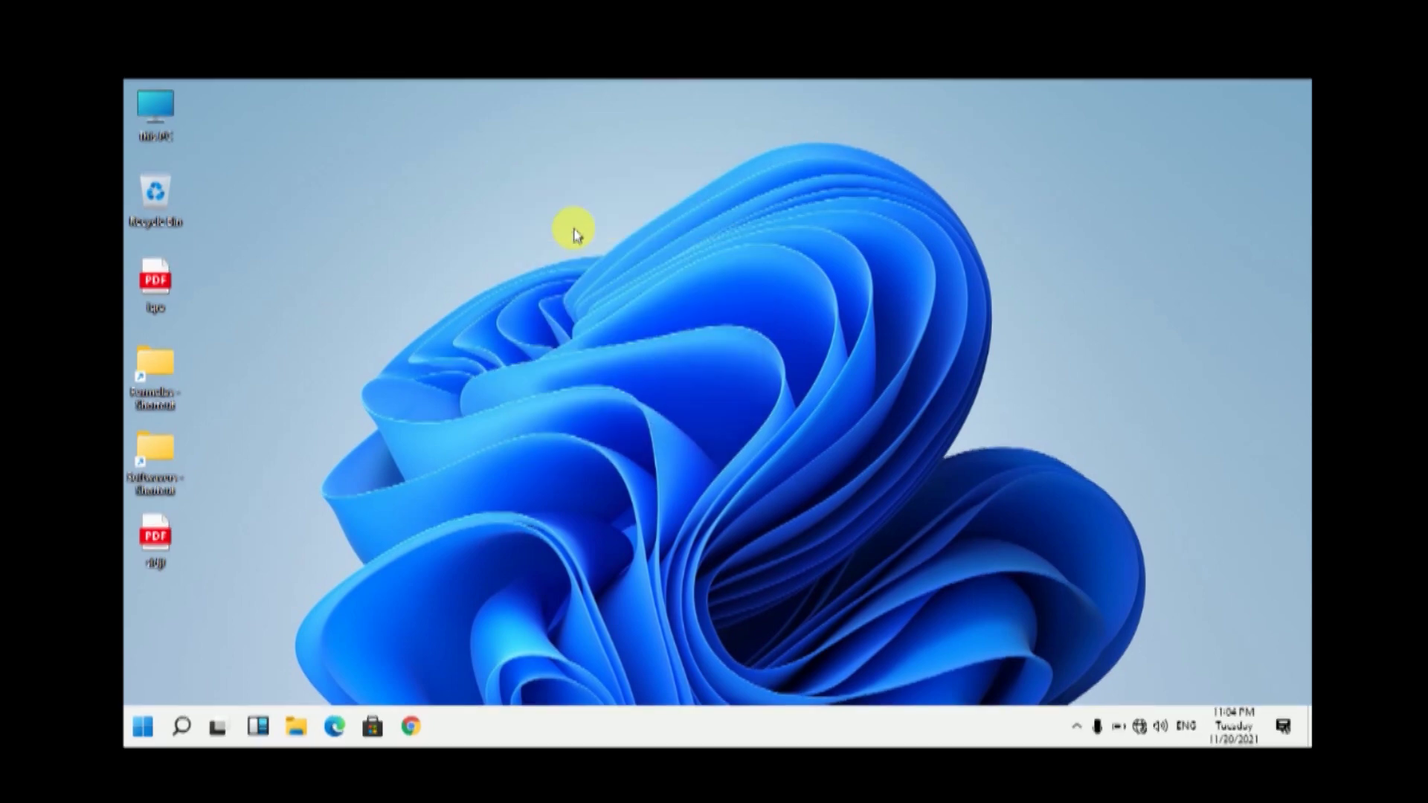
right_click(574, 231)
left_click(607, 283)
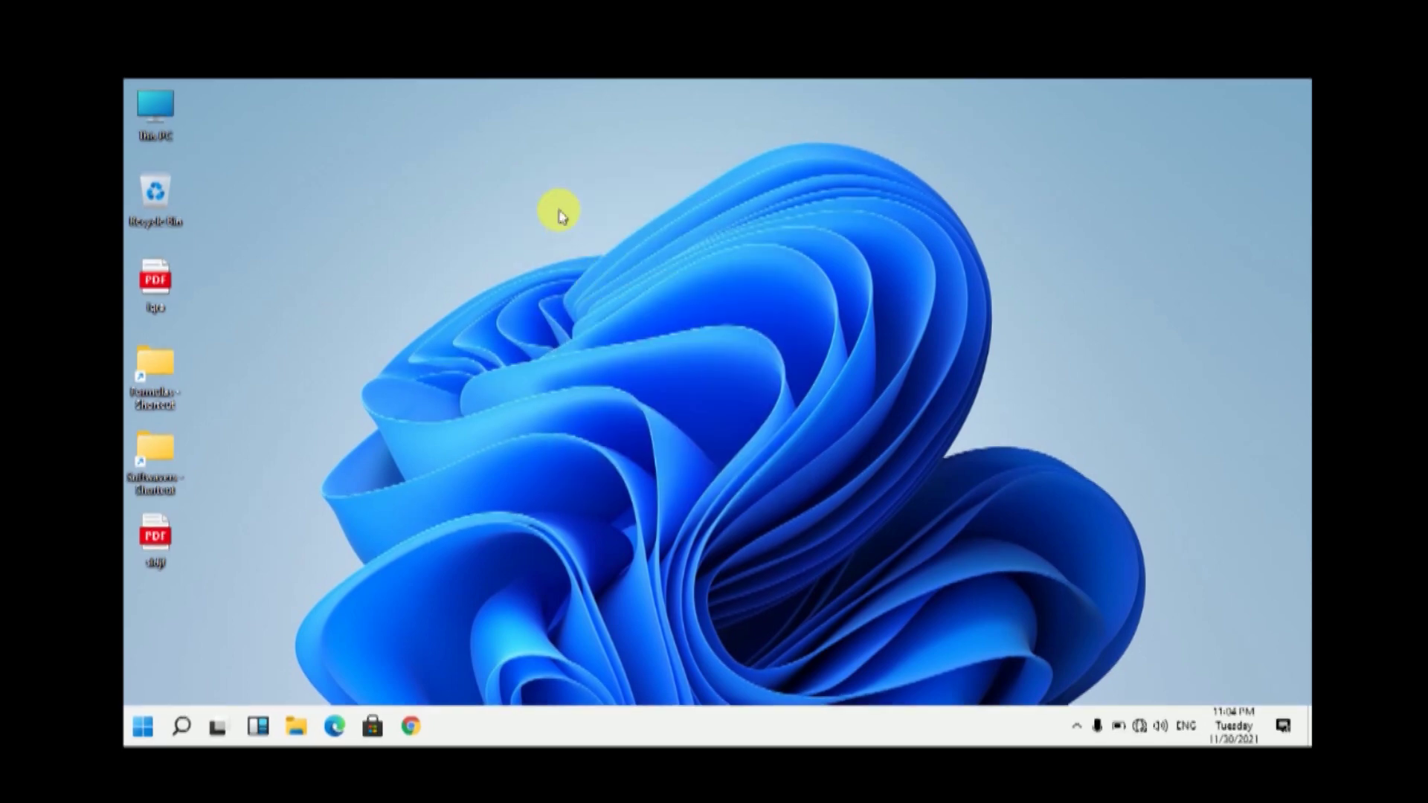
right_click(558, 210)
left_click(601, 262)
right_click(597, 257)
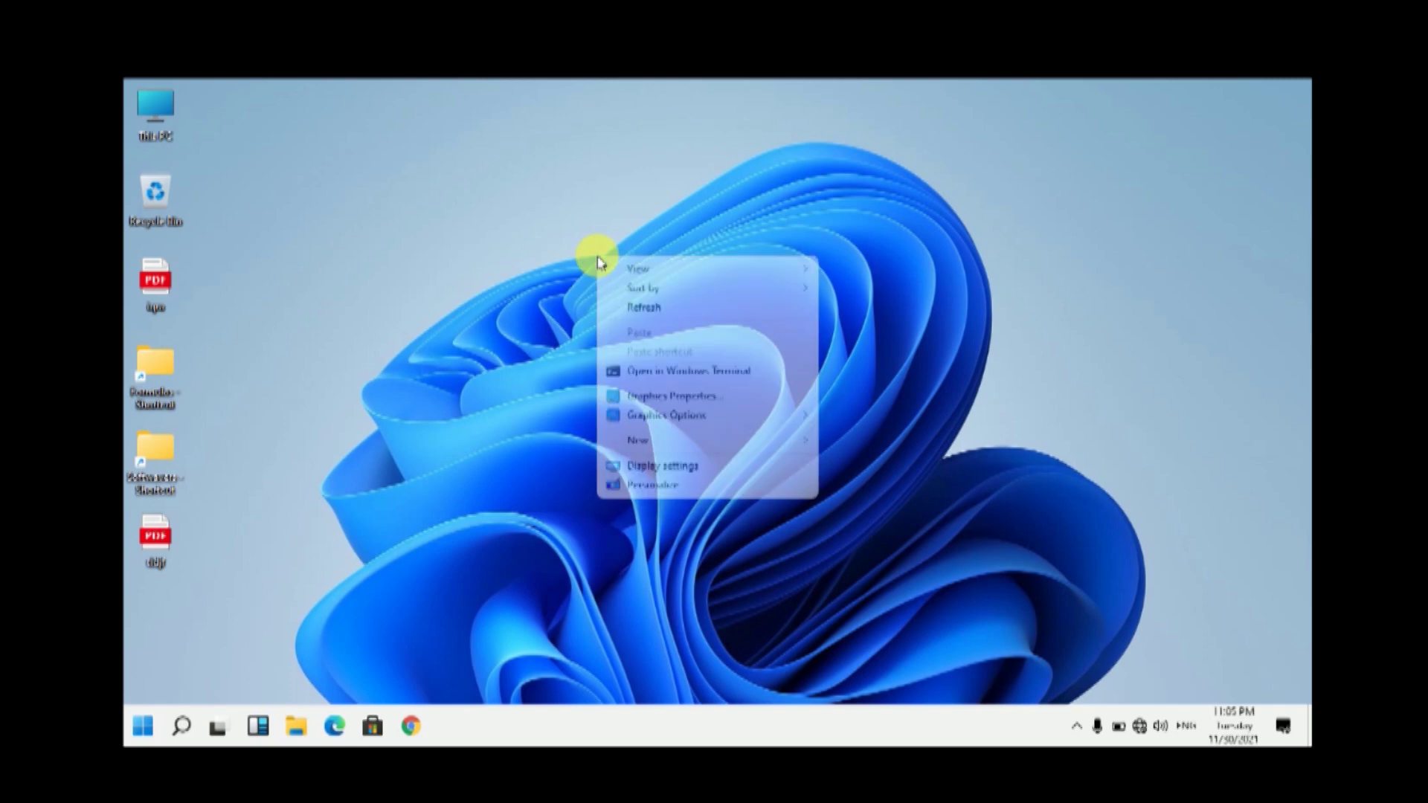
left_click(644, 308)
right_click(487, 195)
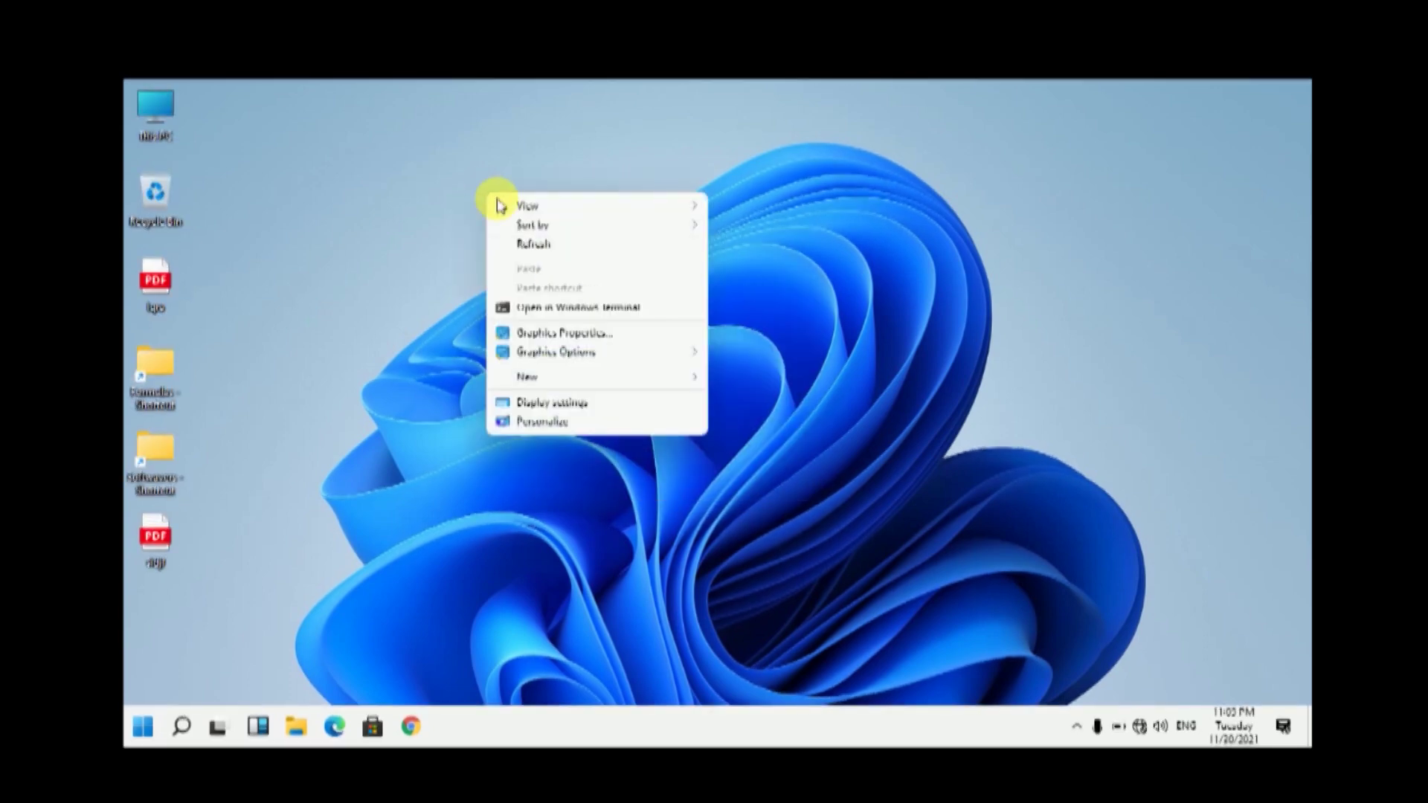
left_click(548, 245)
right_click(548, 249)
left_click(587, 291)
right_click(584, 295)
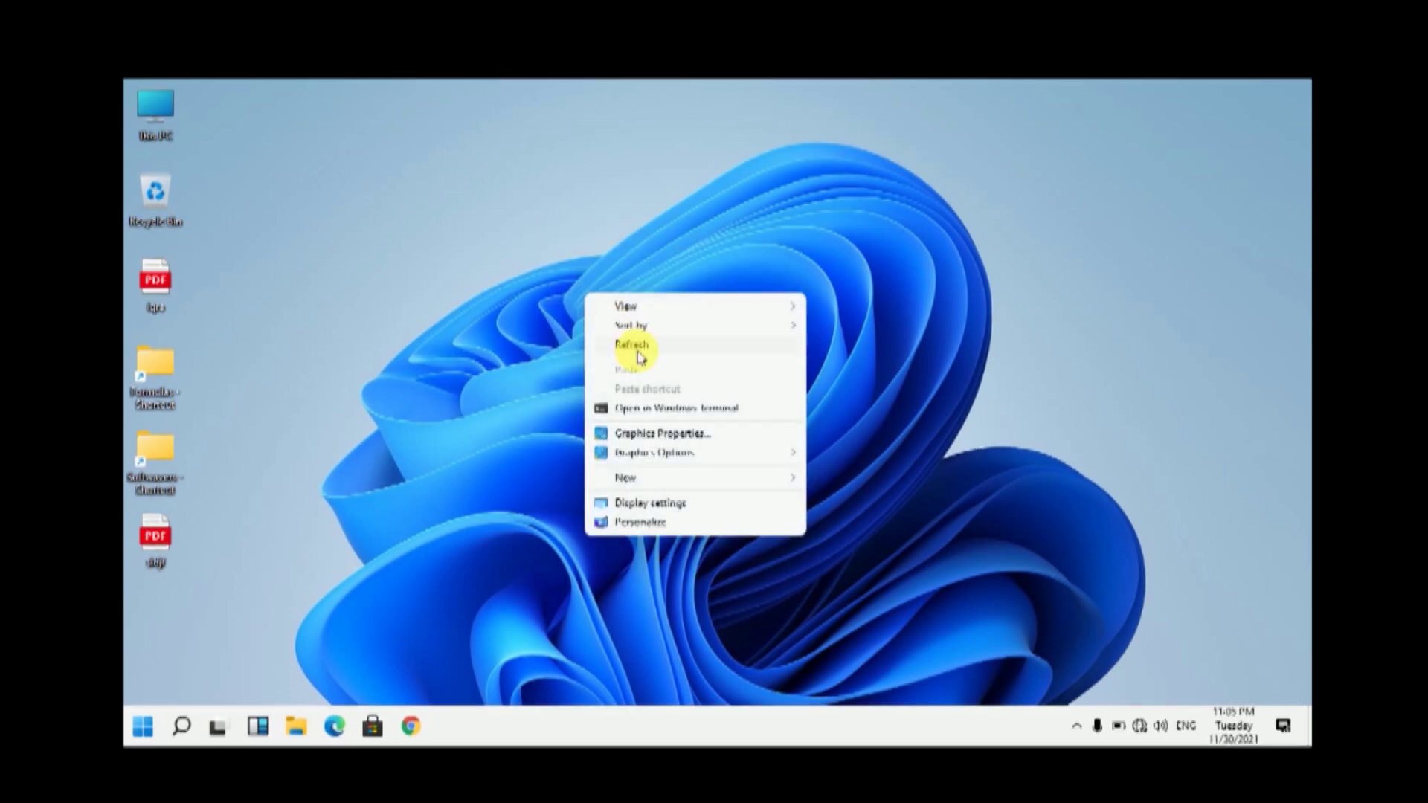
left_click(638, 351)
right_click(563, 270)
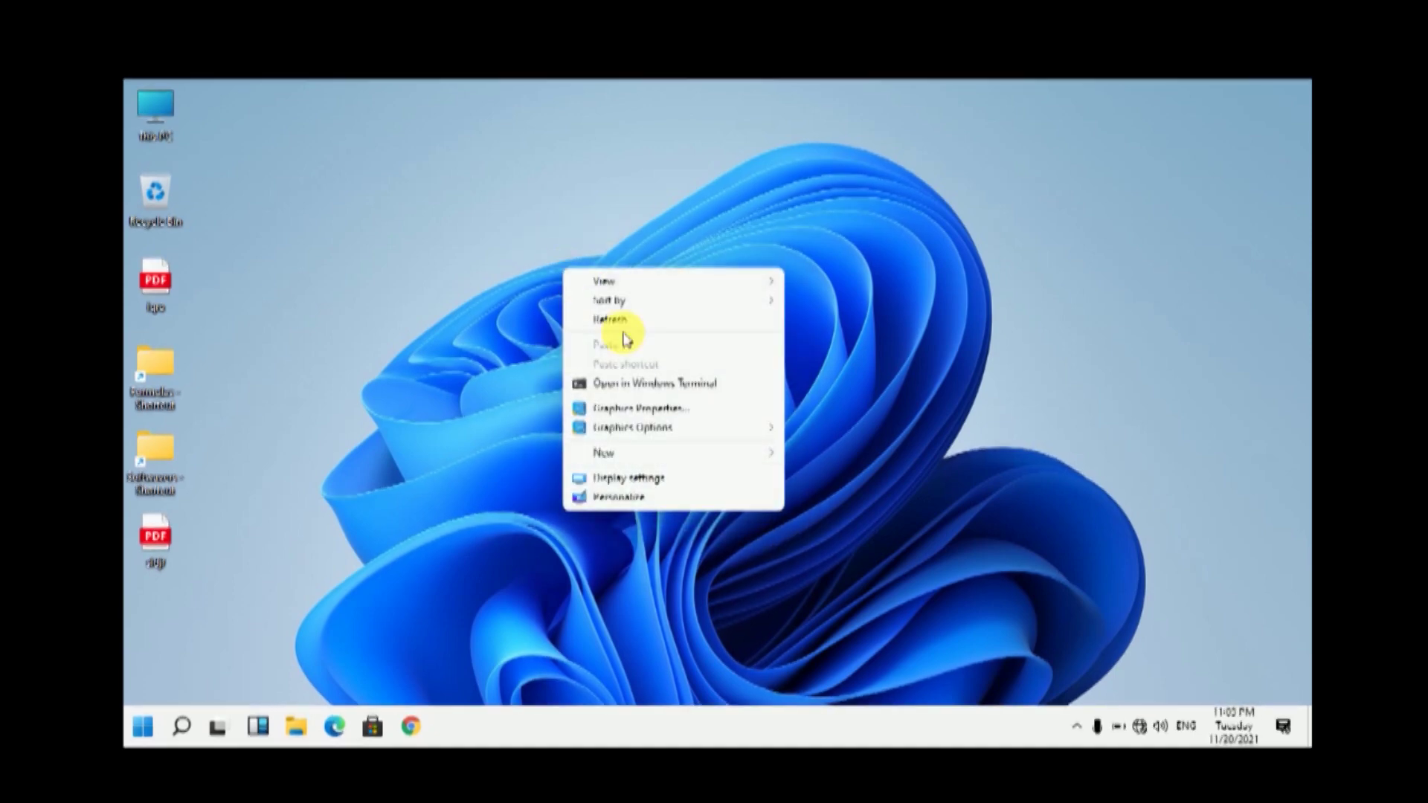
left_click(615, 322)
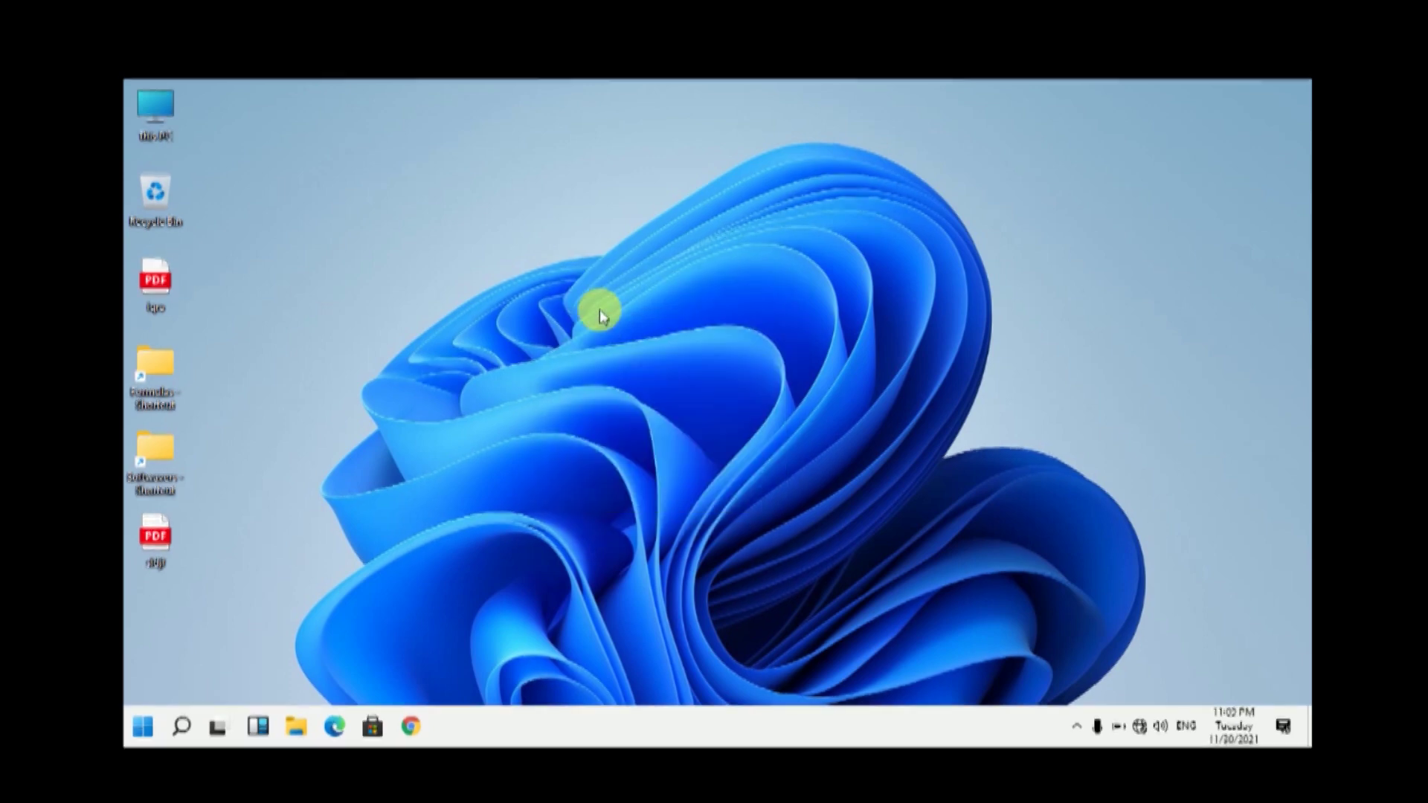
right_click(506, 201)
left_click(577, 252)
right_click(578, 256)
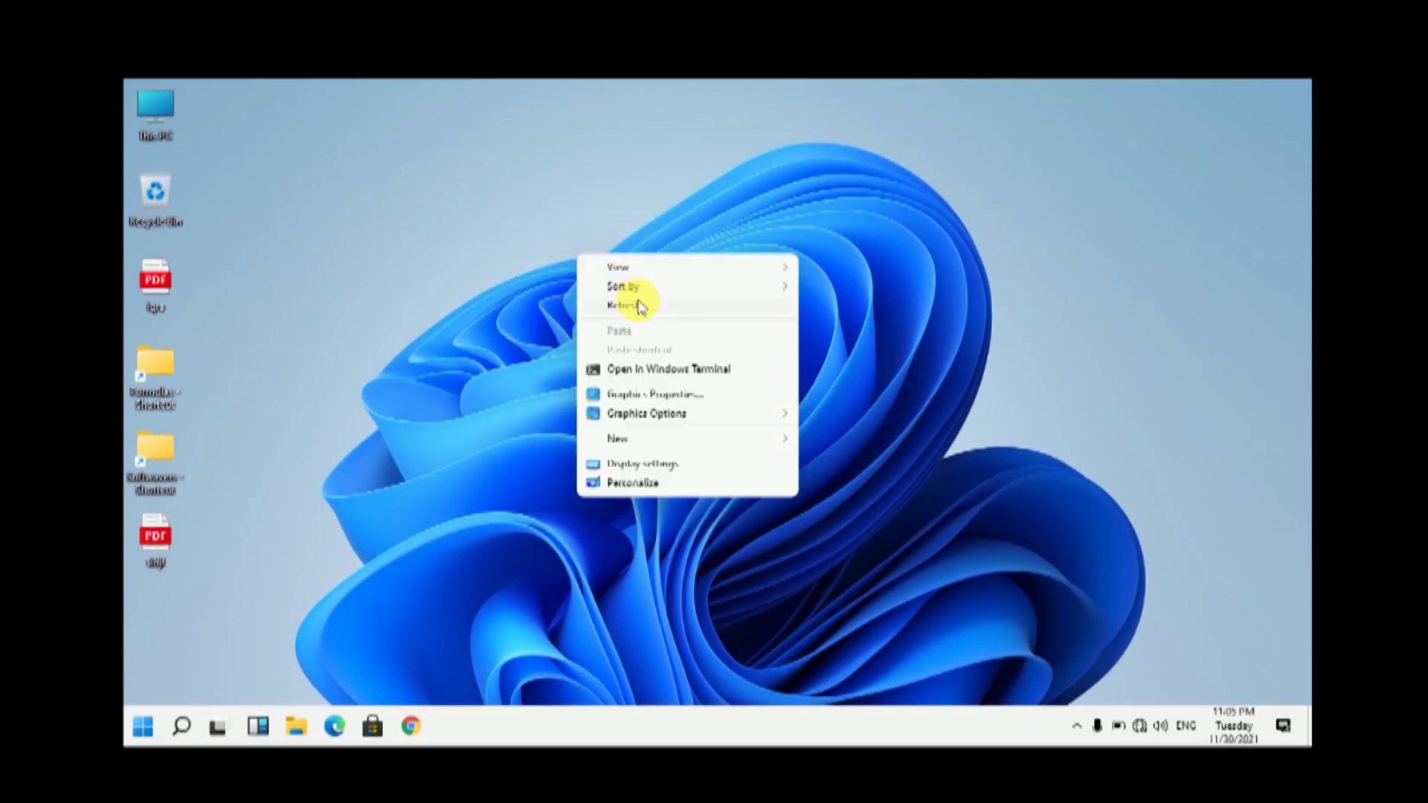
left_click(640, 306)
right_click(642, 304)
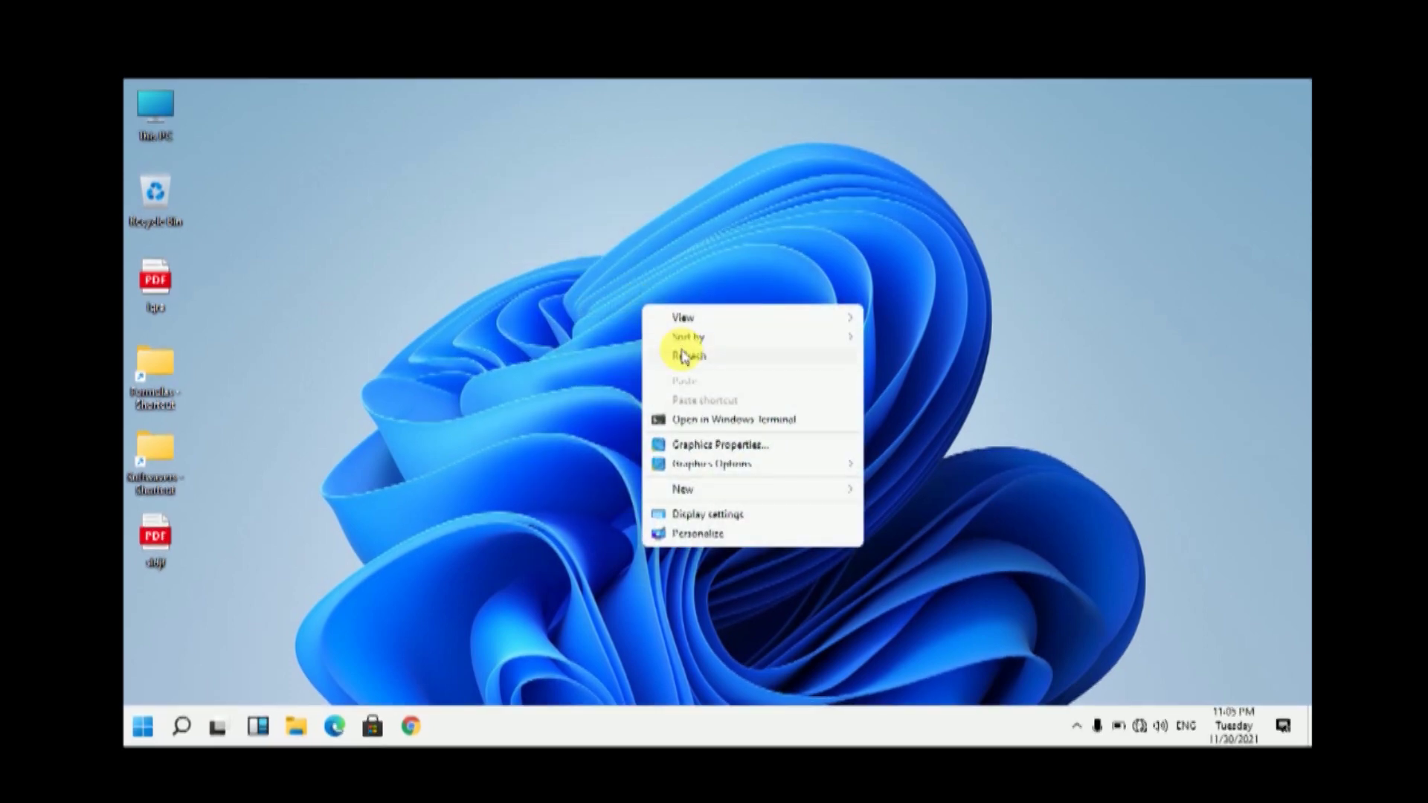
left_click(682, 356)
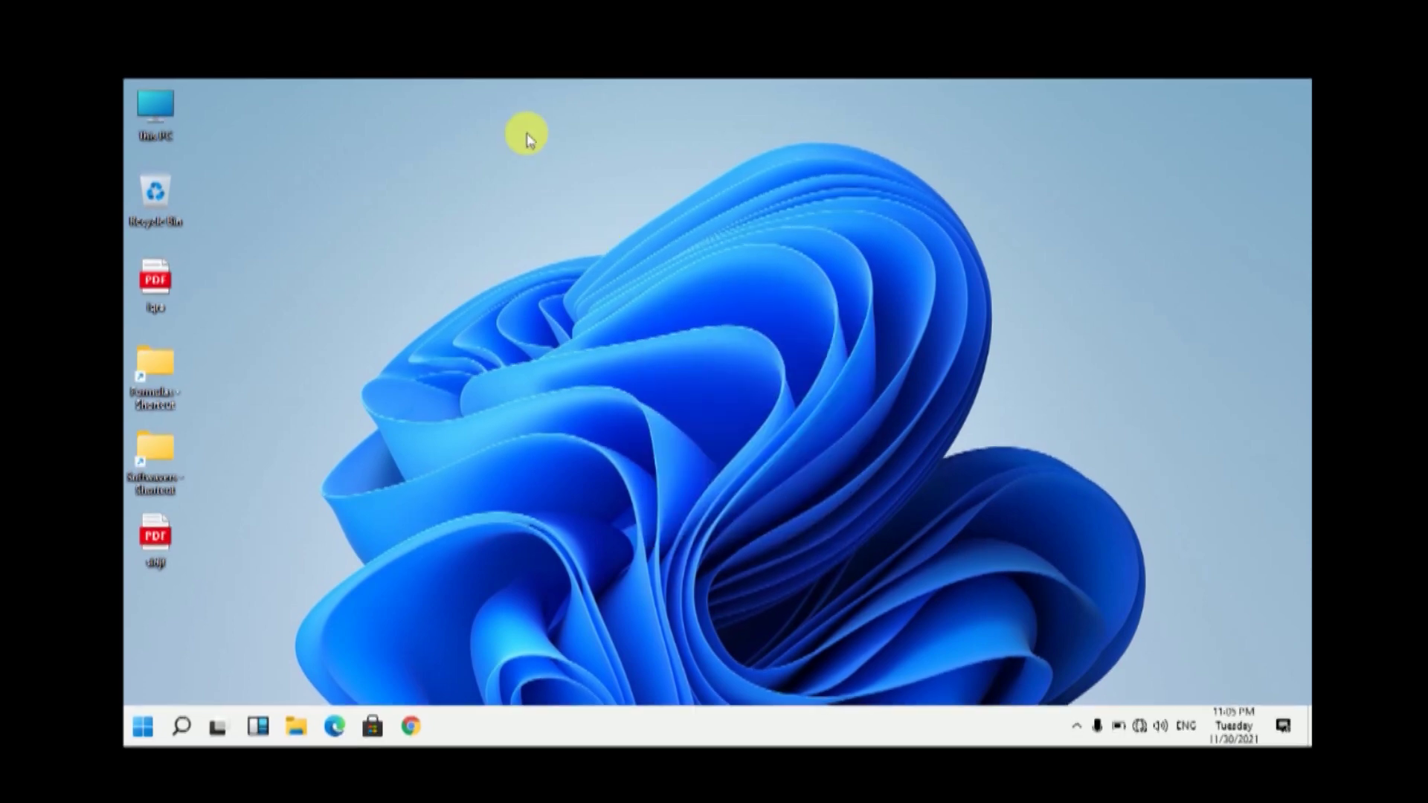
right_click(574, 222)
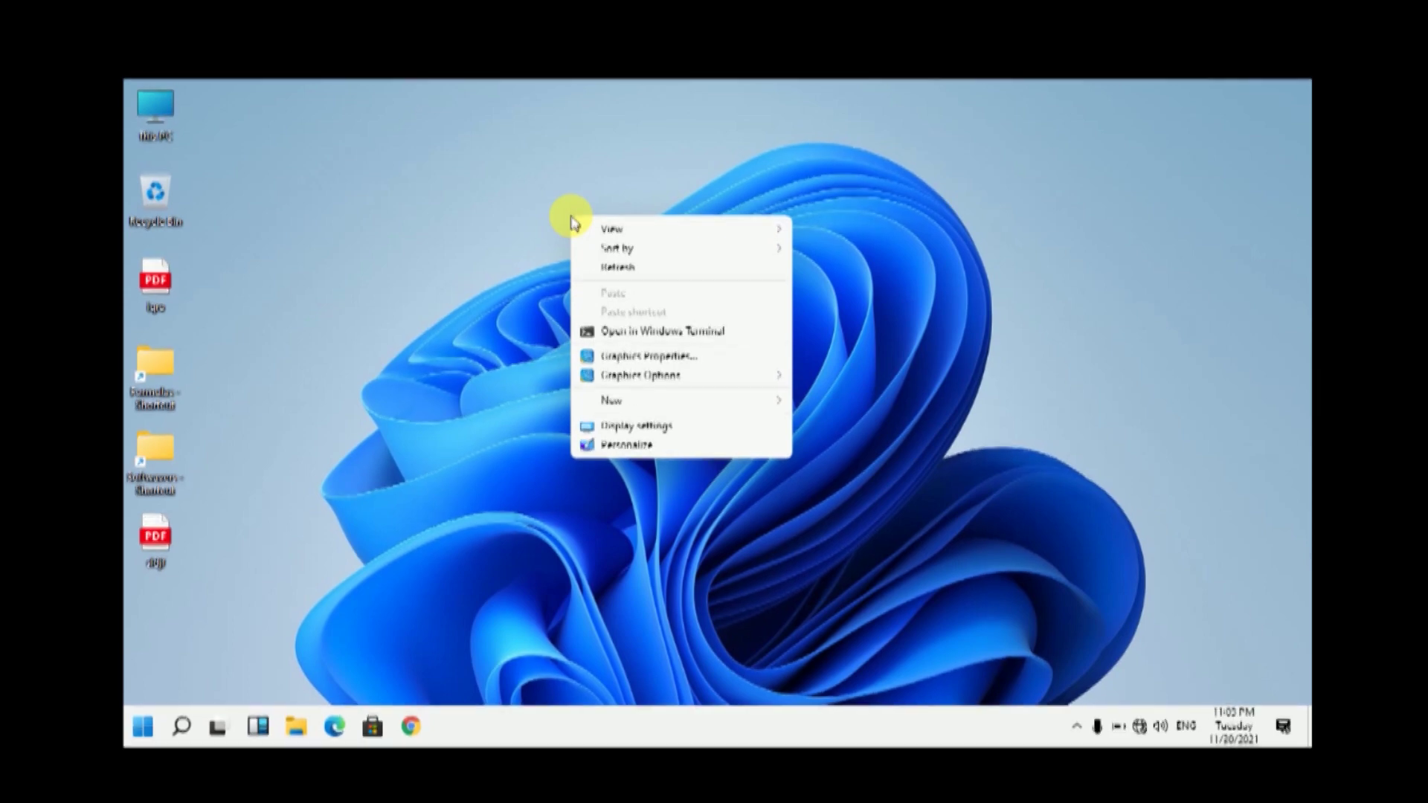
right_click(549, 130)
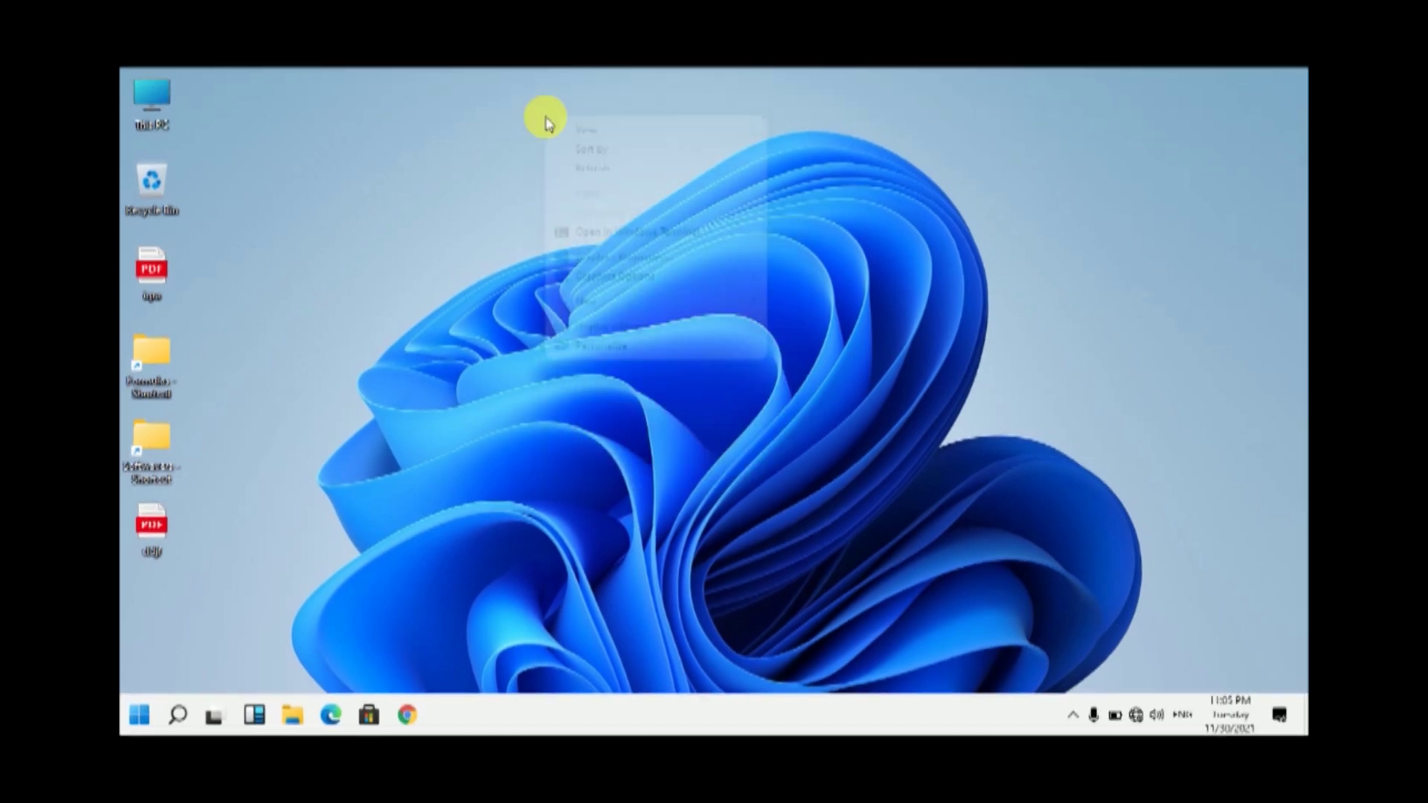
left_click(609, 168)
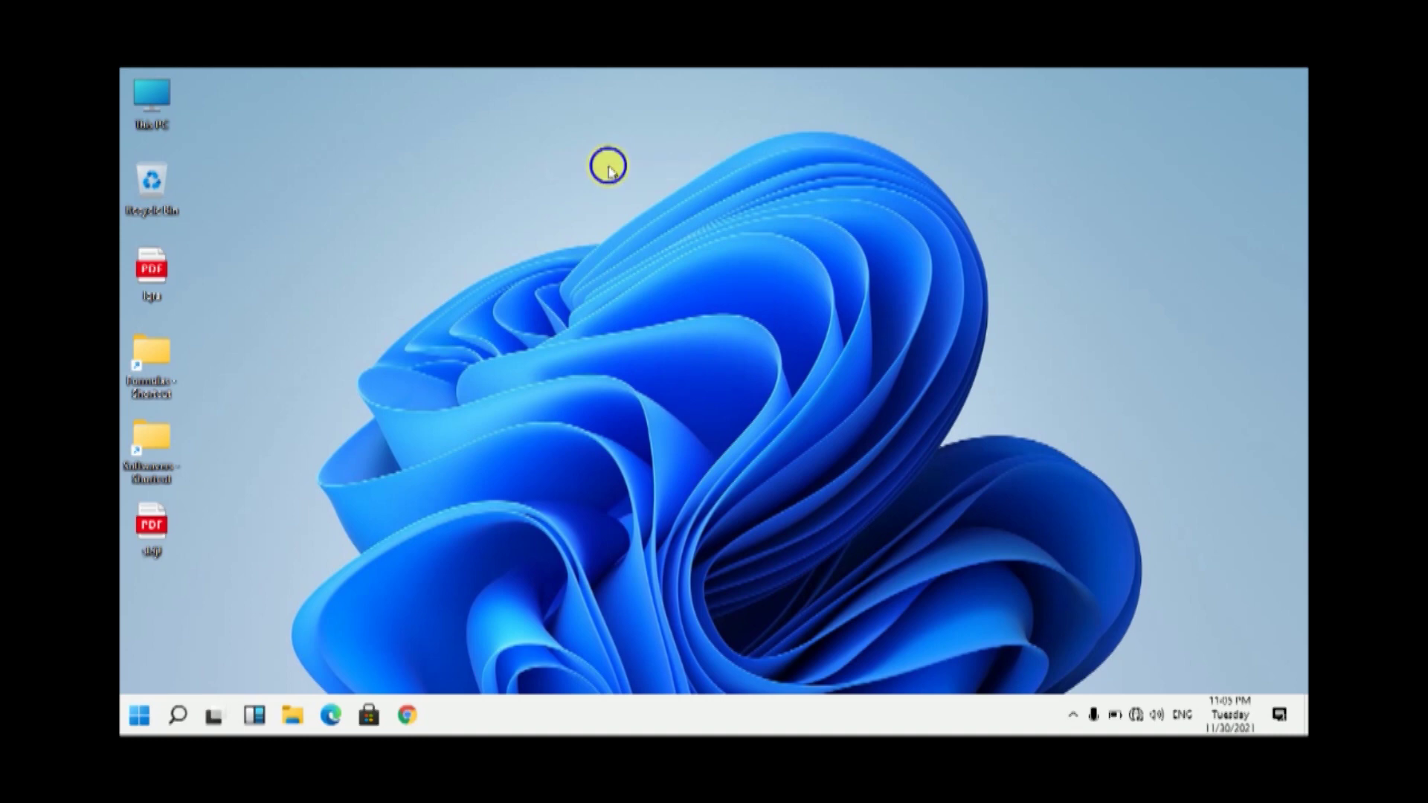
right_click(608, 165)
left_click(647, 216)
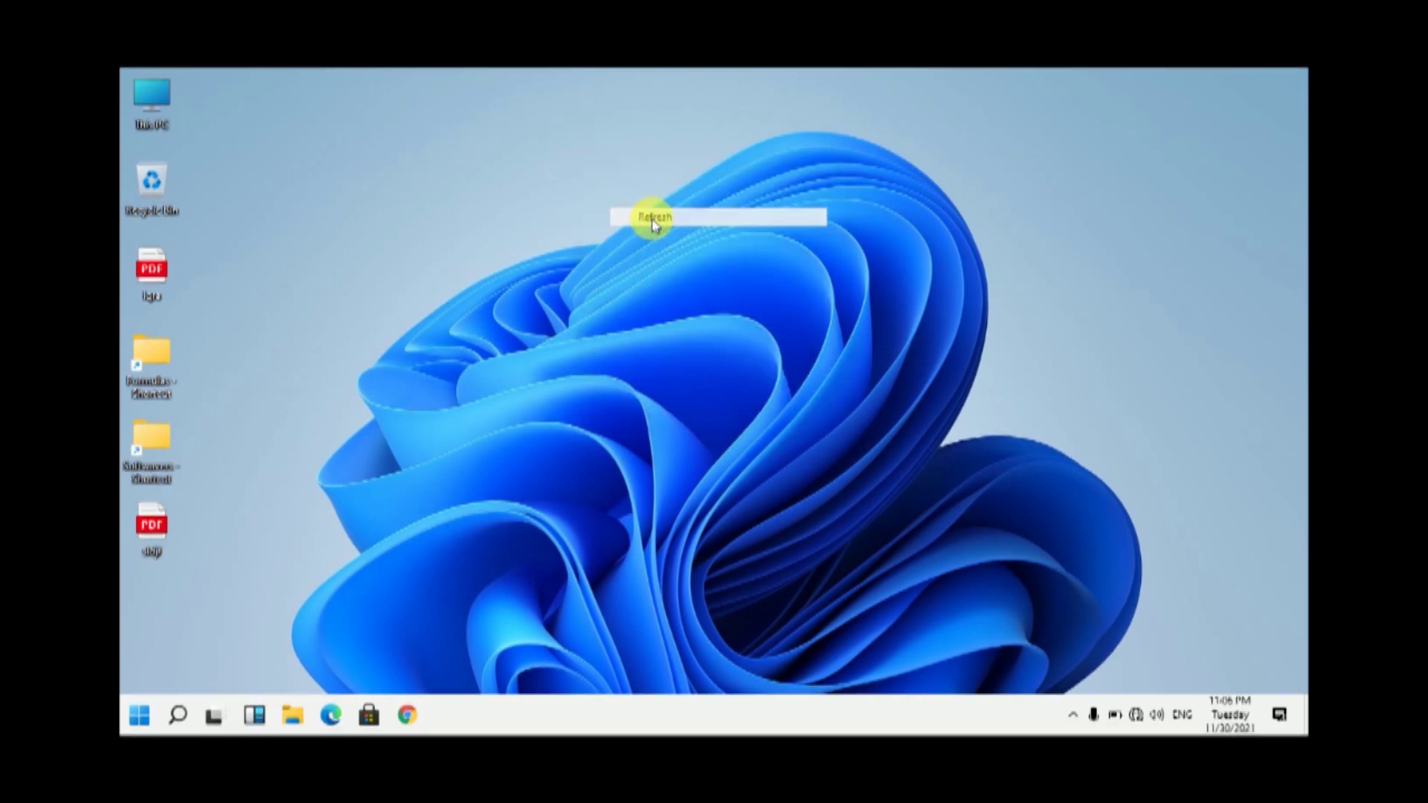
right_click(652, 218)
left_click(703, 269)
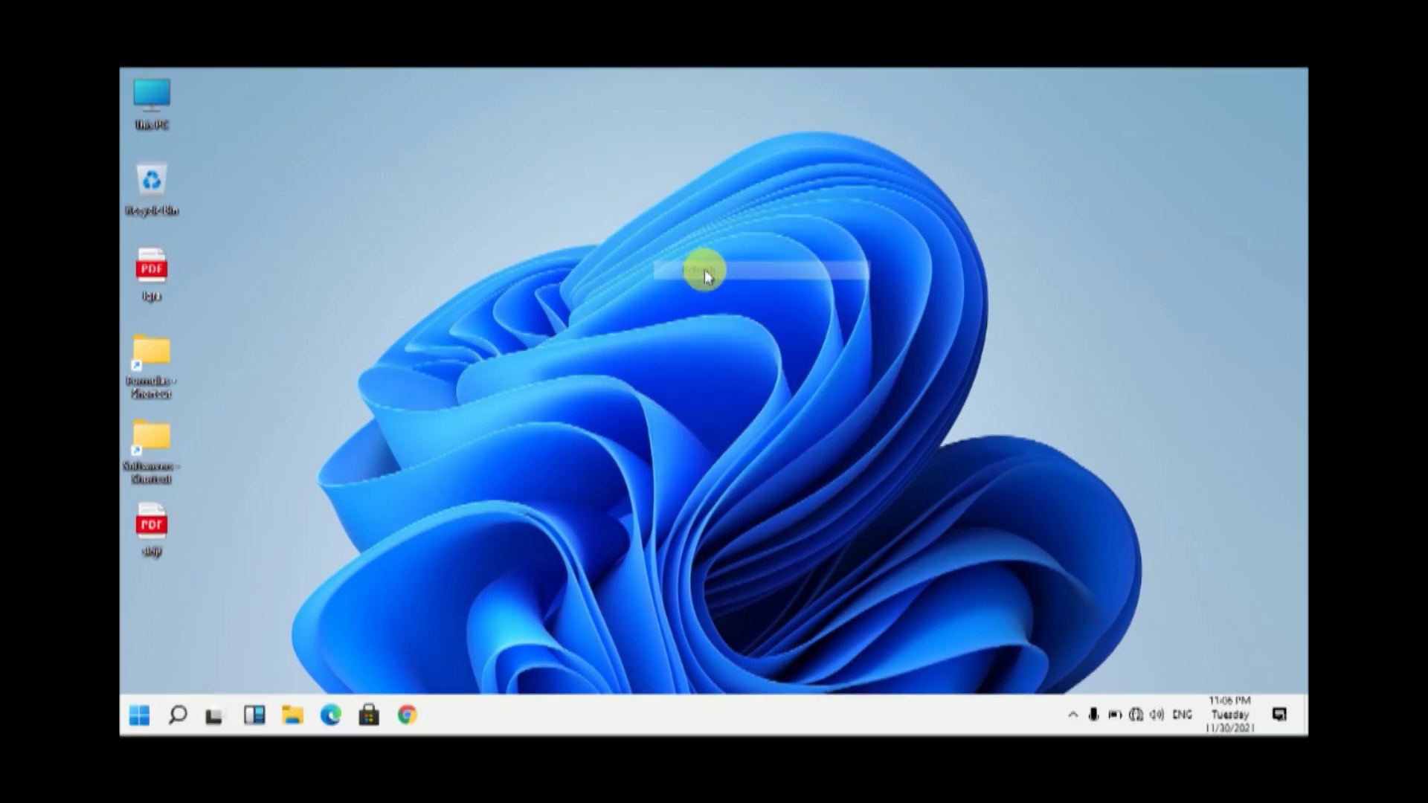
right_click(703, 271)
left_click(744, 320)
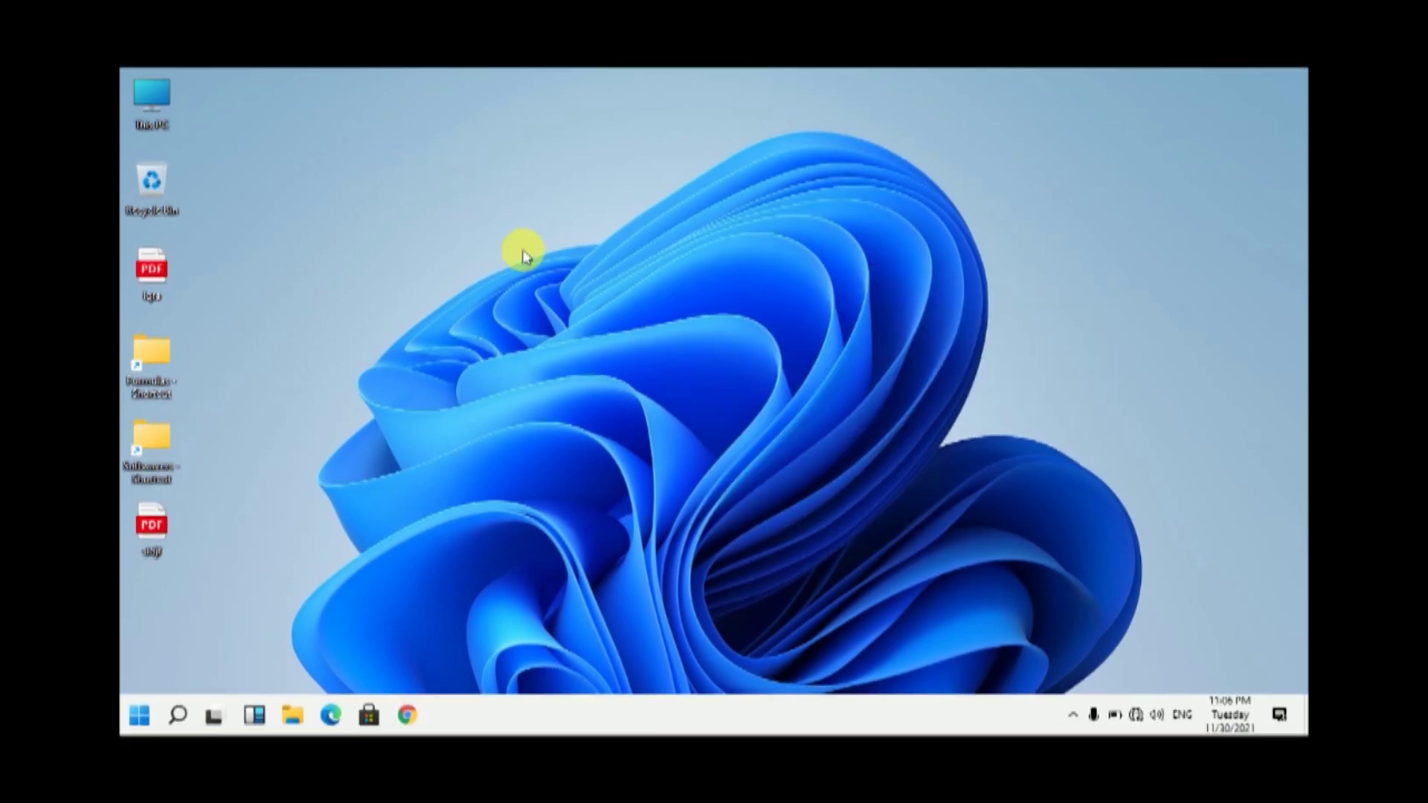
left_click_drag(439, 149, 1301, 605)
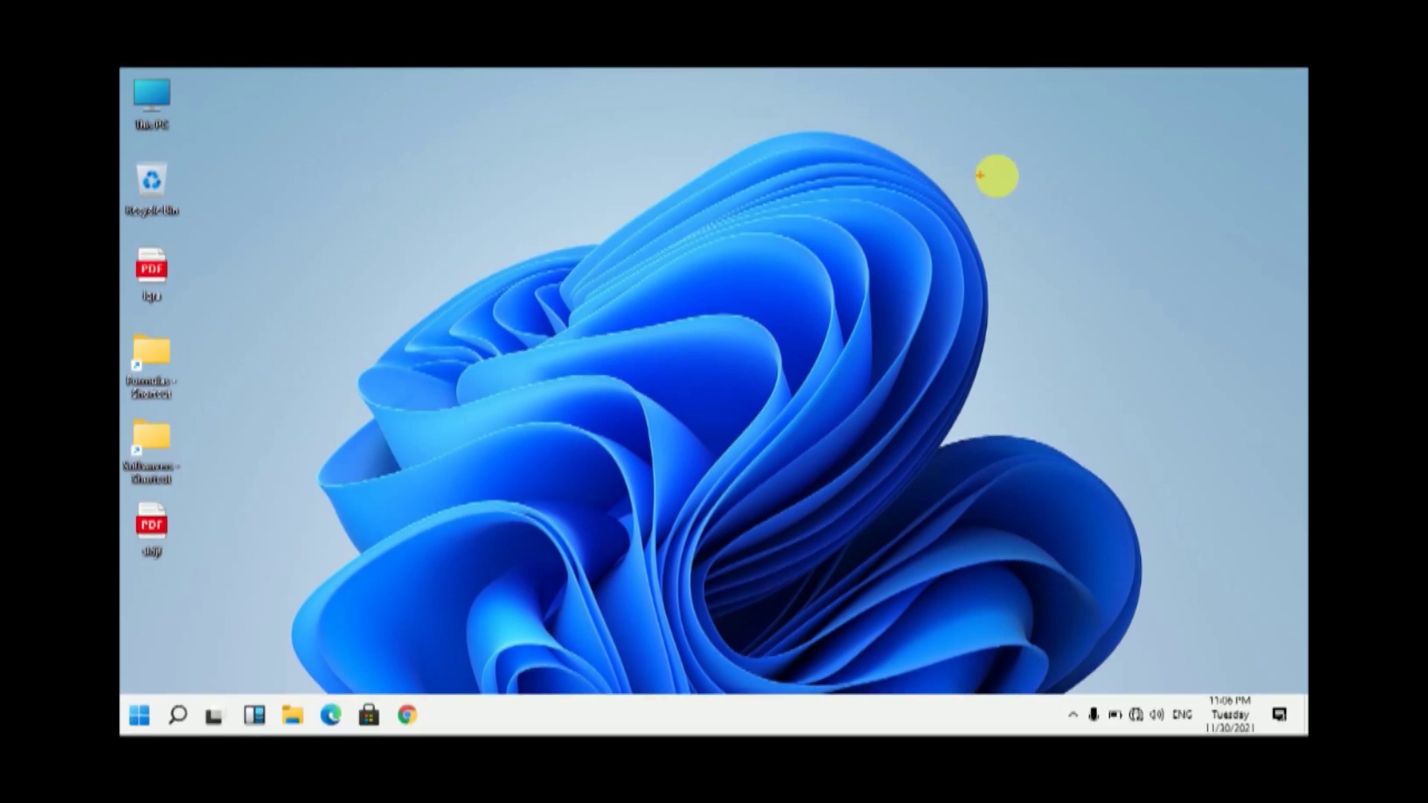
left_click_drag(1145, 115, 232, 606)
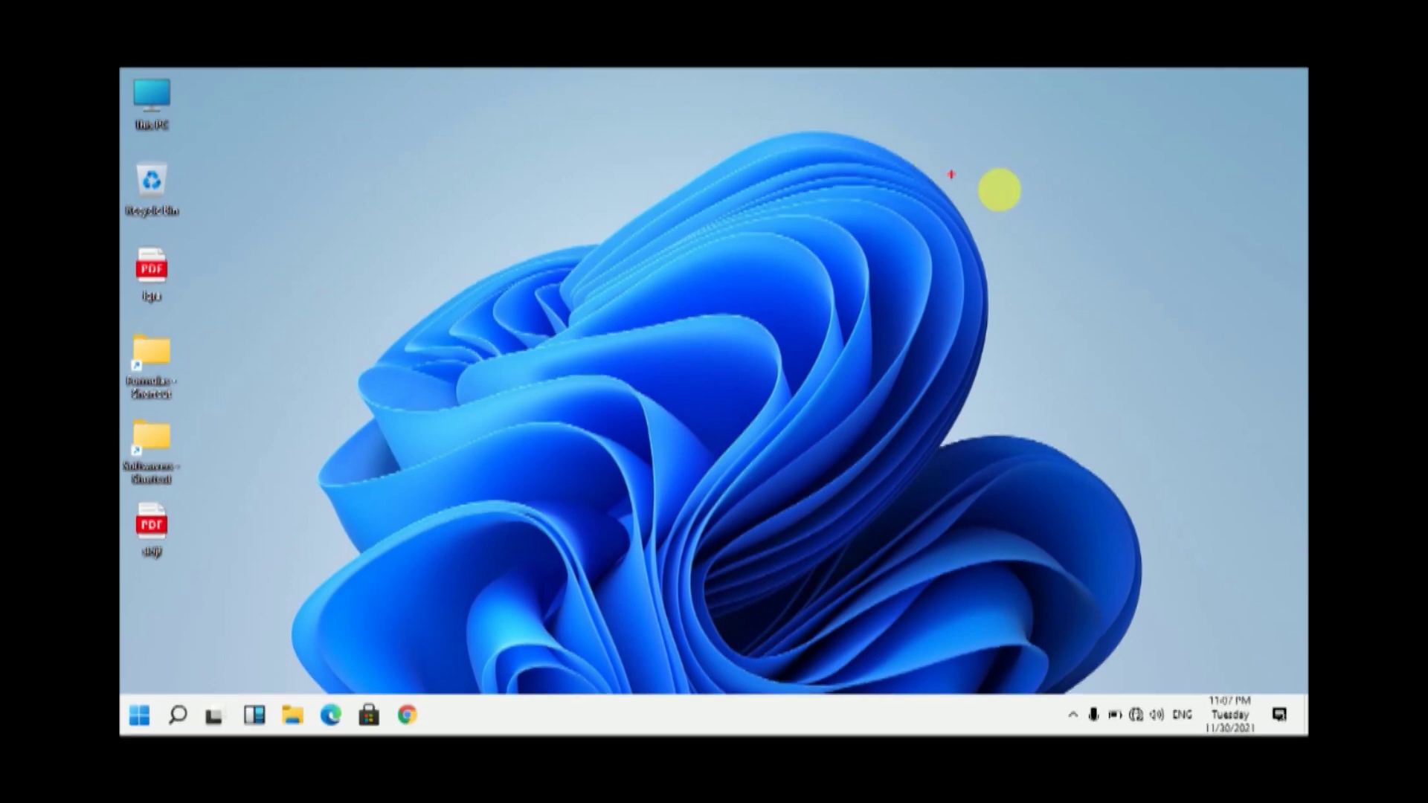
left_click_drag(1231, 133, 240, 586)
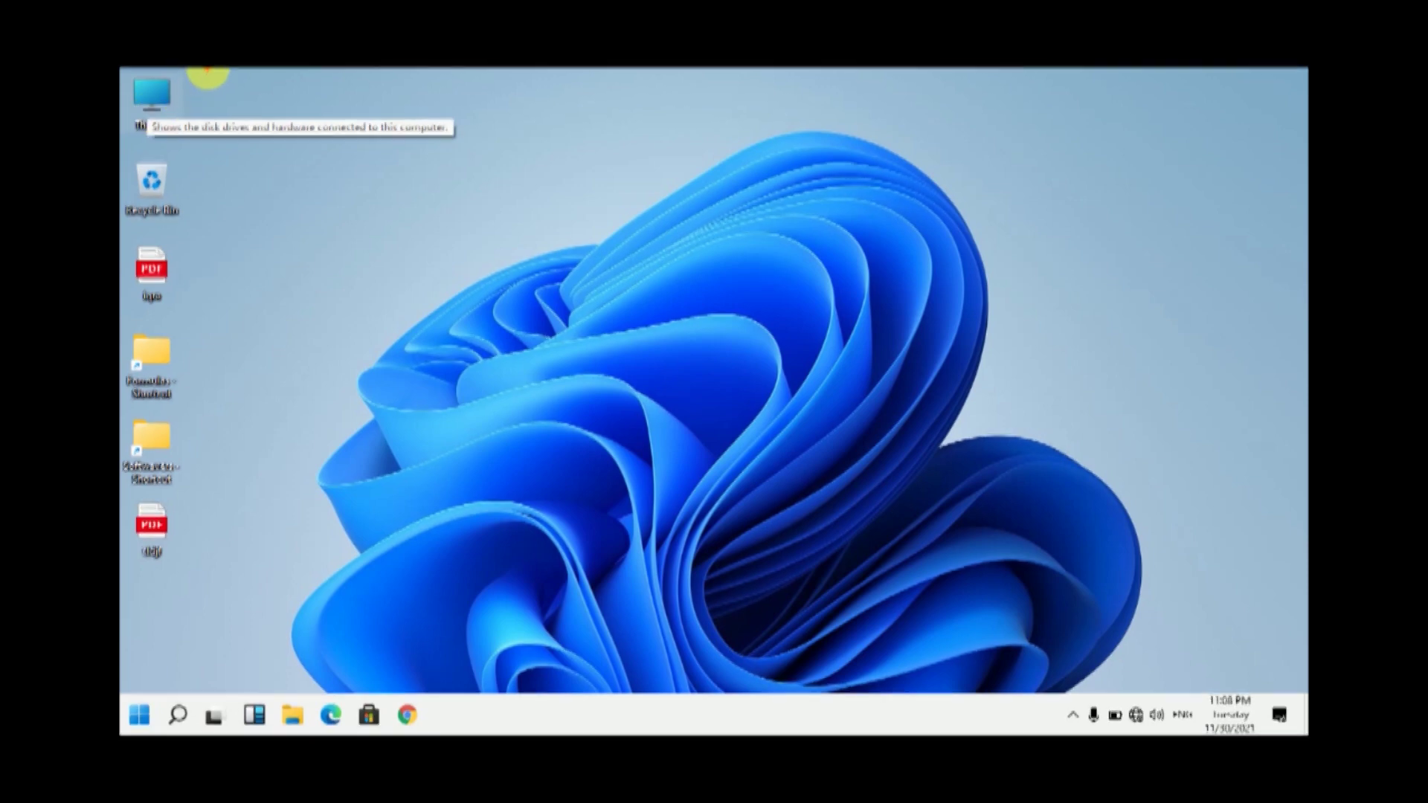
left_click_drag(178, 102, 125, 131)
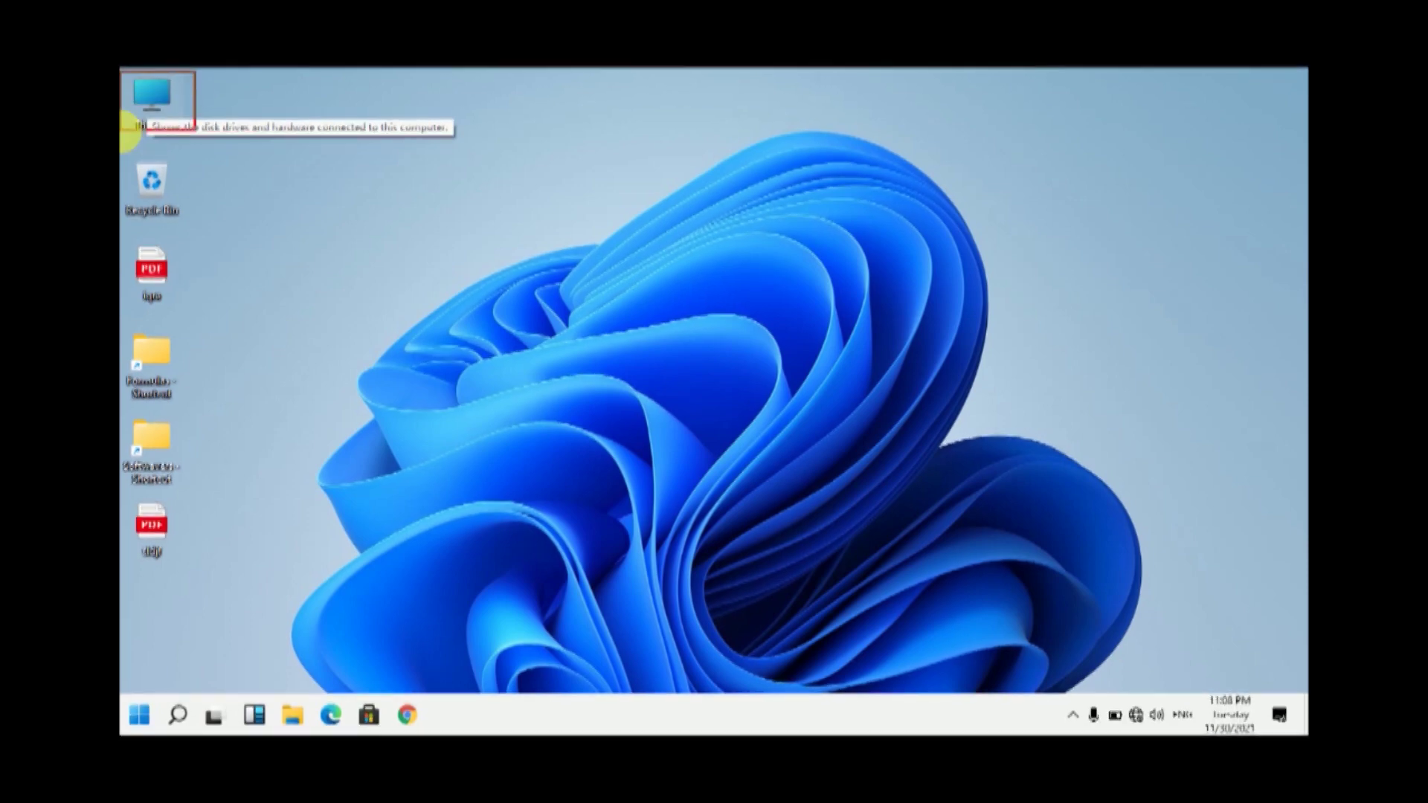
Open This PC and look into the New Volume (D:) drive, returning to the drive overview.
double_click(149, 98)
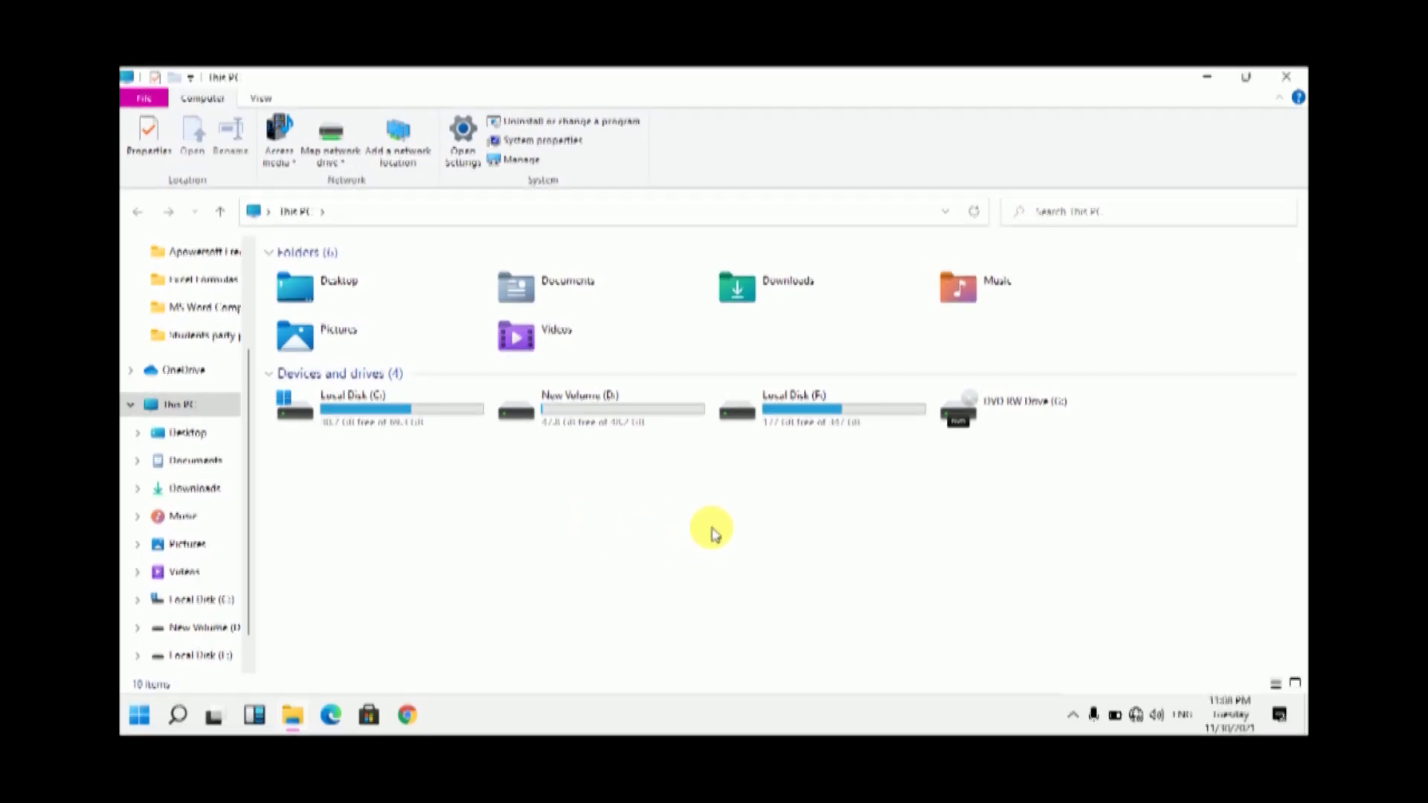
left_click(596, 420)
double_click(596, 420)
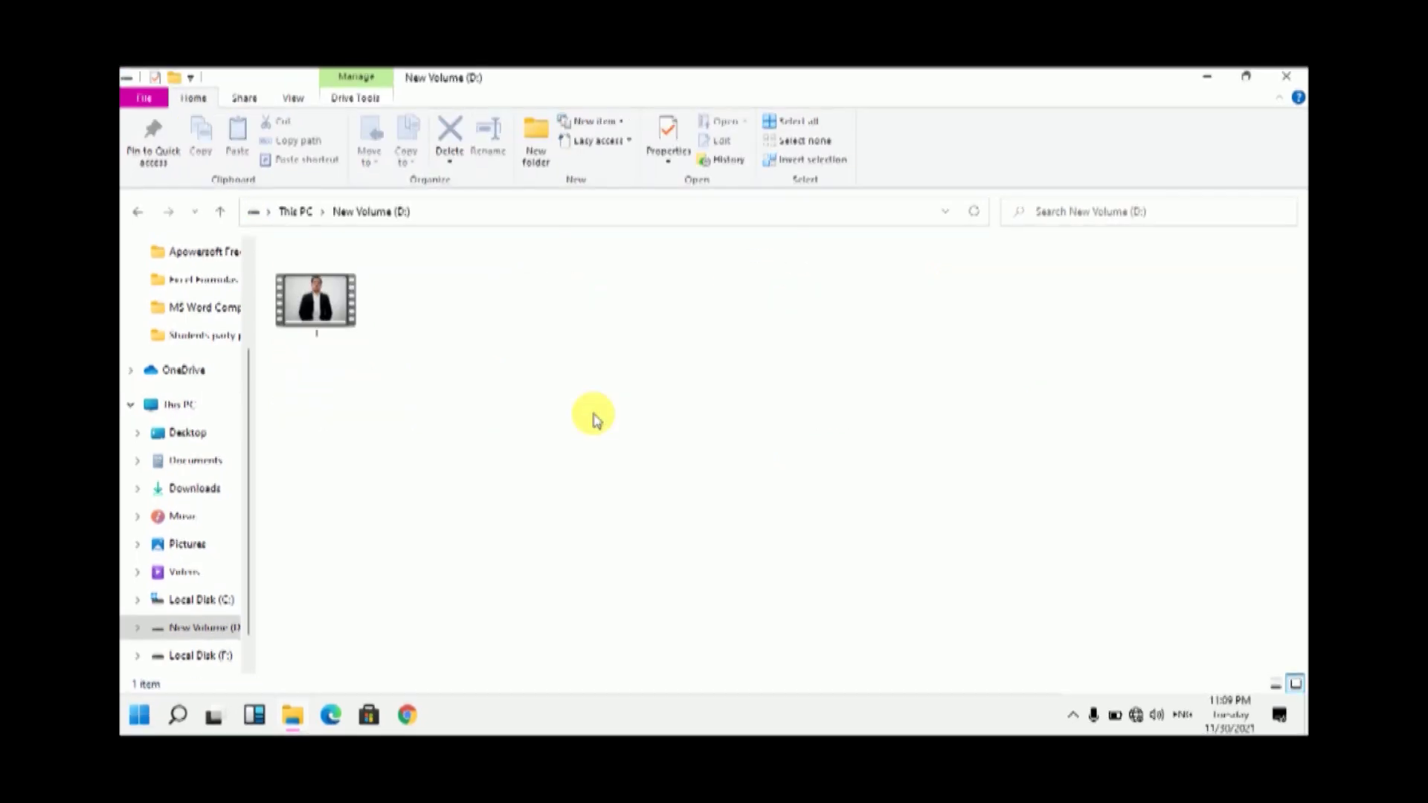
key("alt+Left")
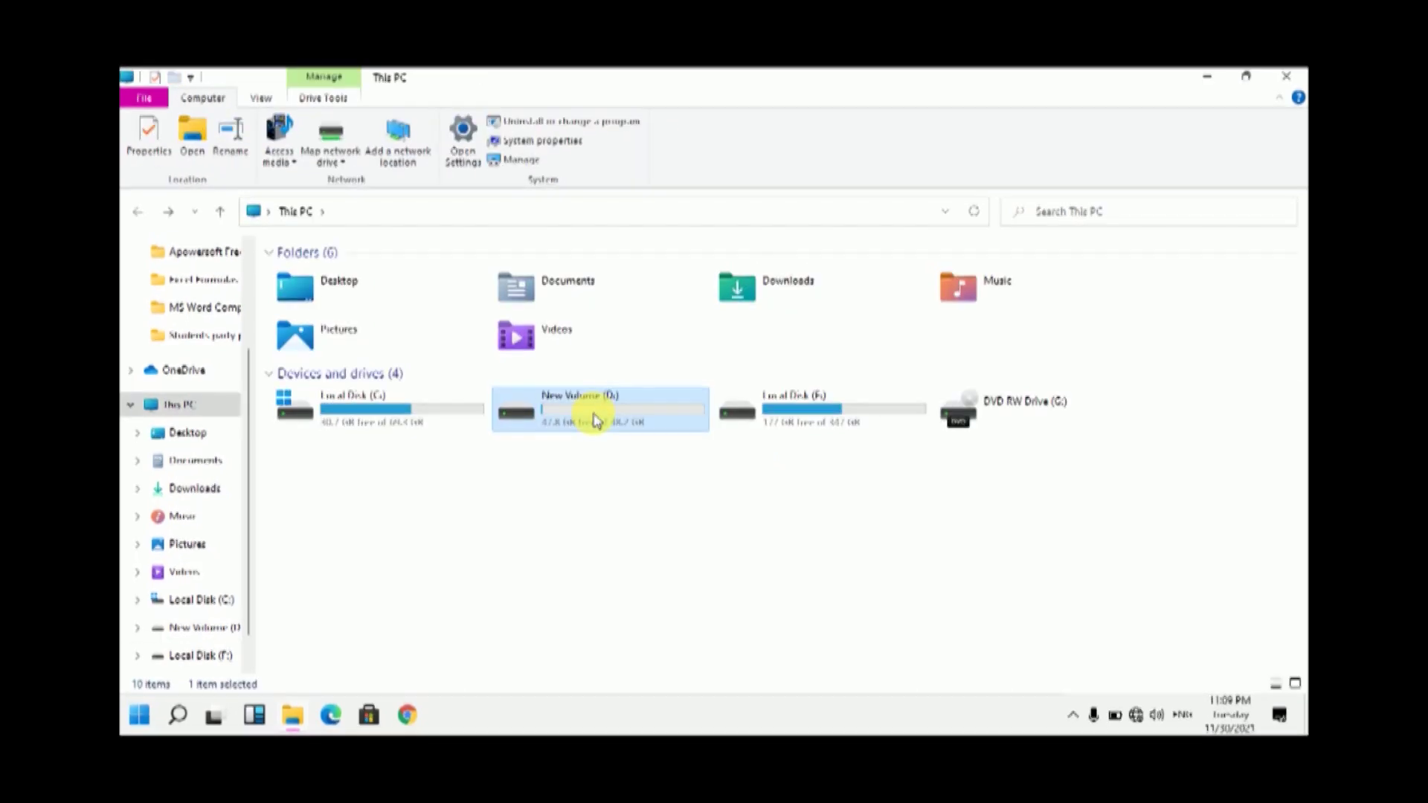
Select the Local Disk (F:) and New Volume (D:) drives alternately to compare them, ending on Local Disk (F:).
left_click(742, 413)
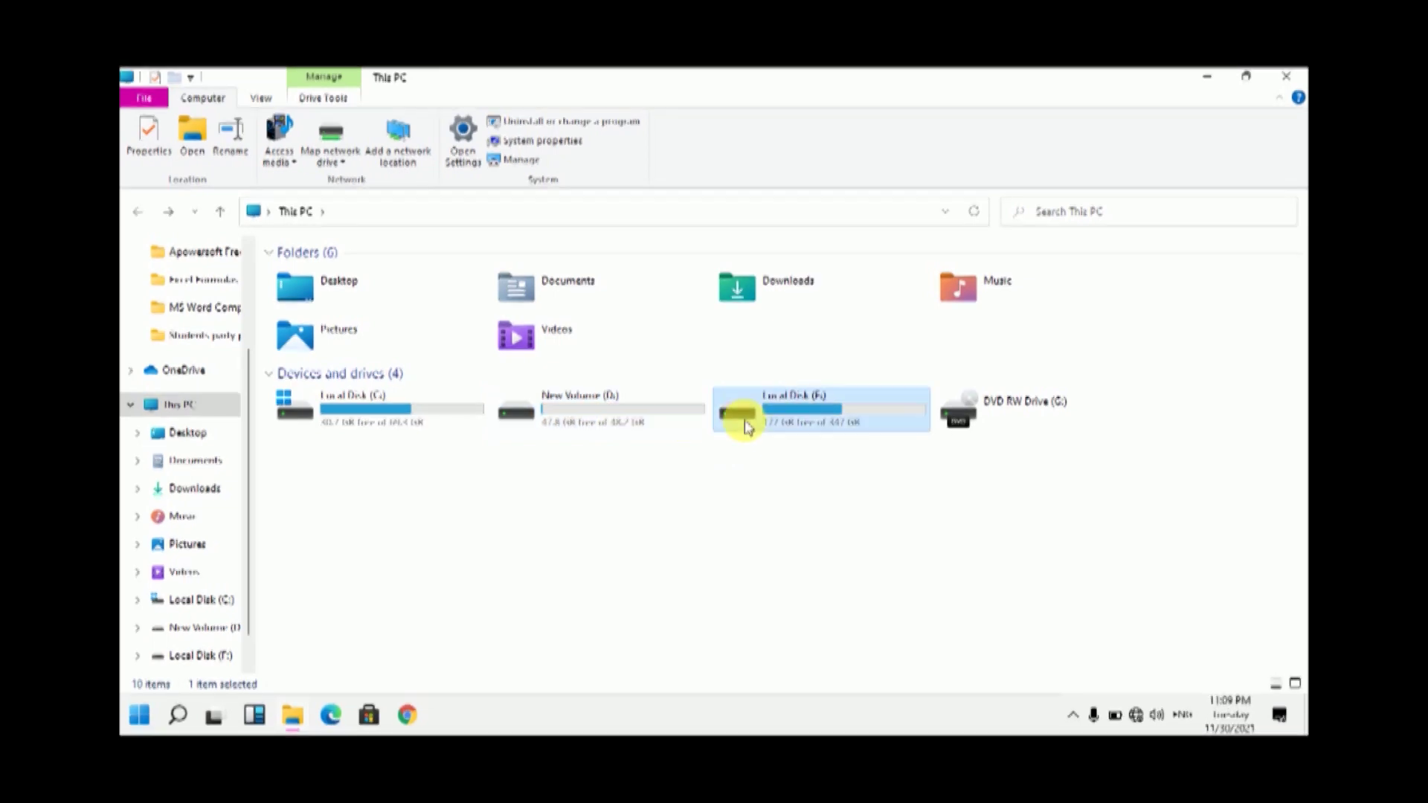
left_click(548, 424)
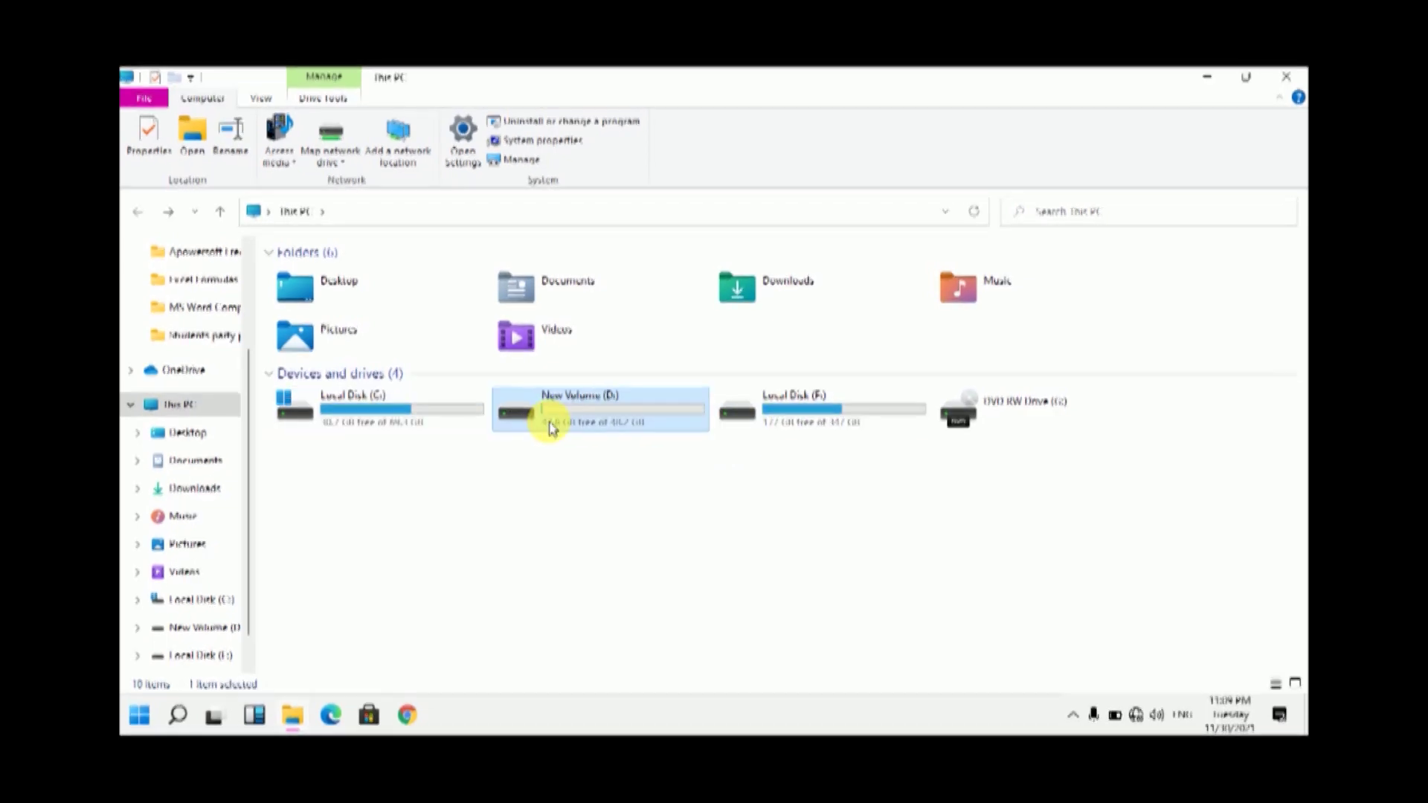
left_click(758, 414)
left_click(573, 407)
left_click(766, 417)
left_click(559, 401)
left_click(859, 422)
left_click(592, 428)
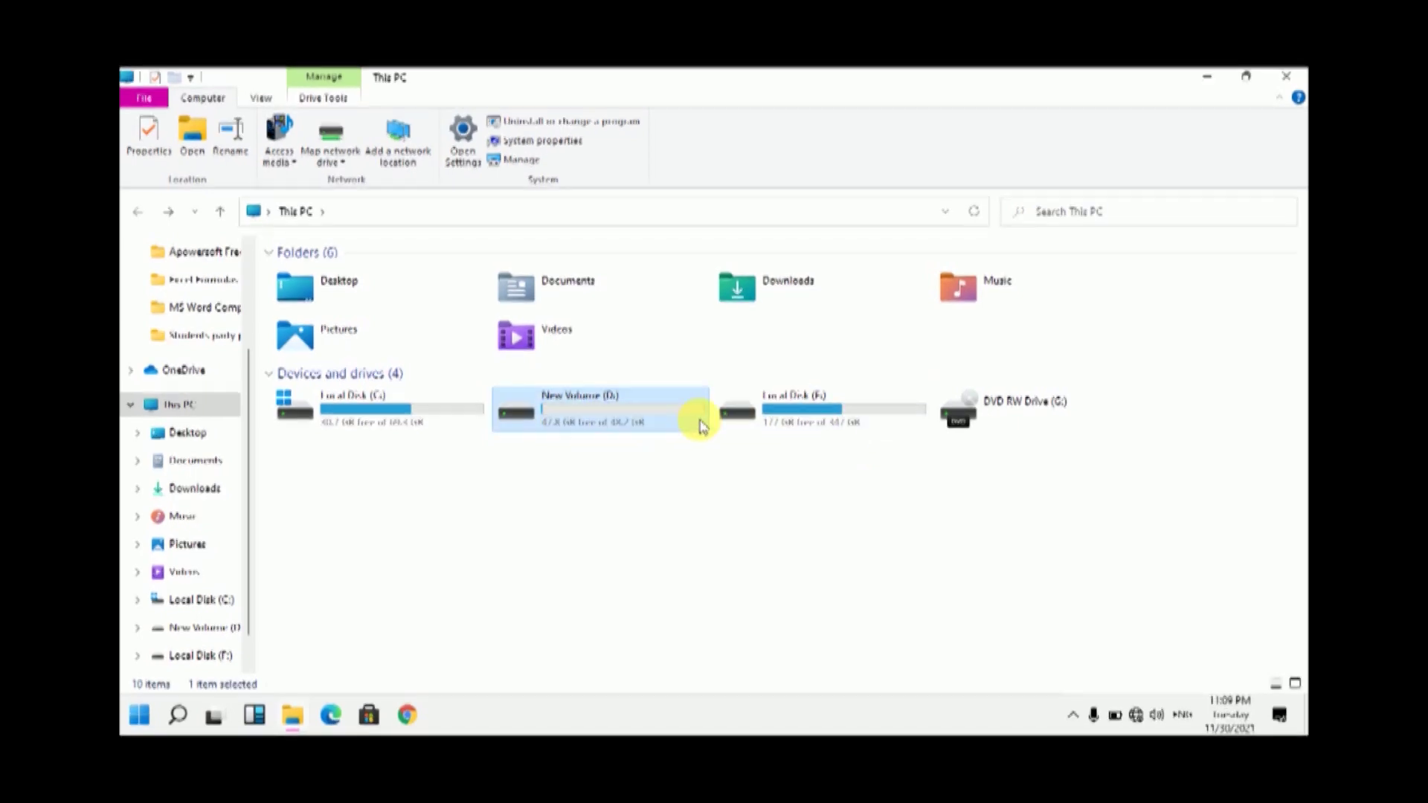
left_click(806, 422)
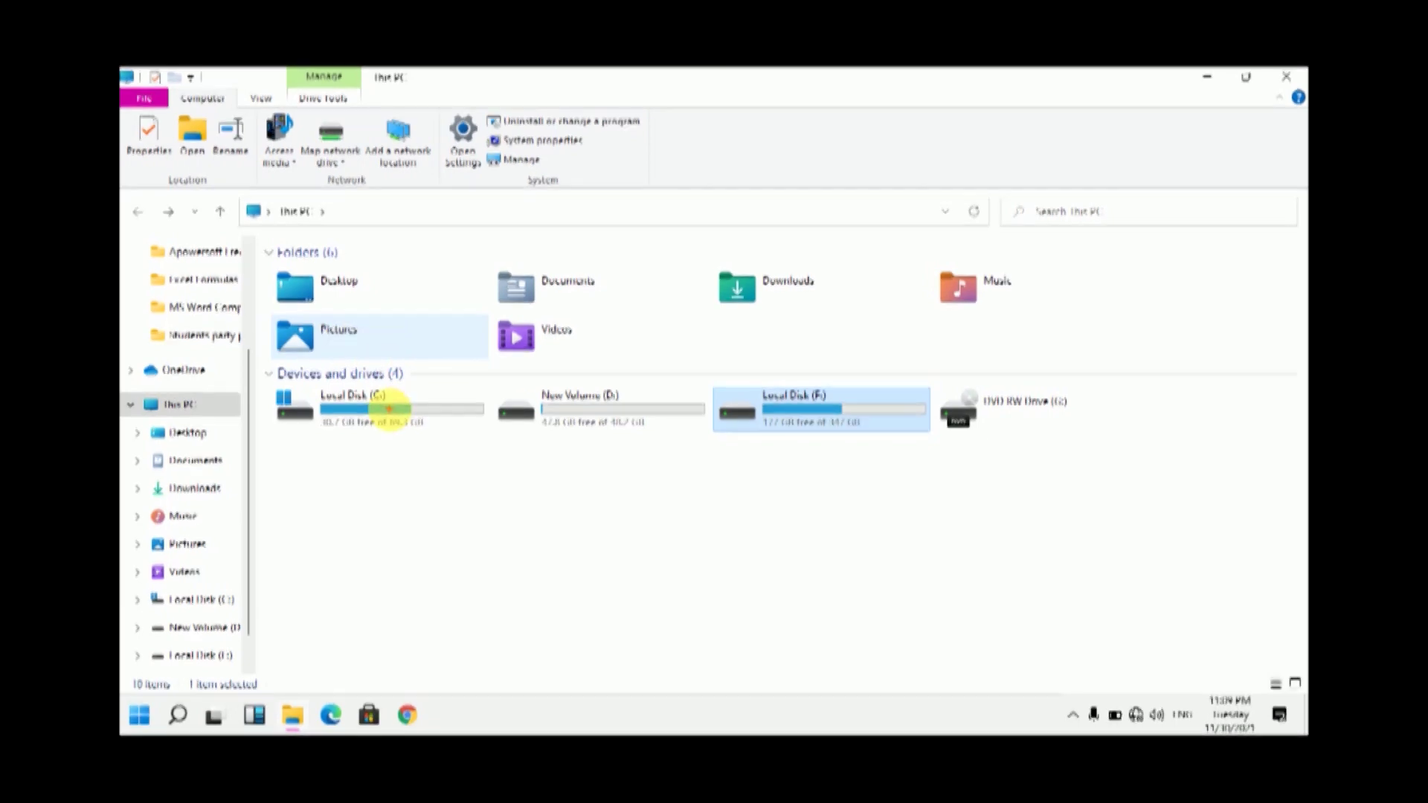
mouse_move(487, 385)
left_mouse_down()
mouse_move(565, 422)
mouse_move(707, 448)
left_mouse_up()
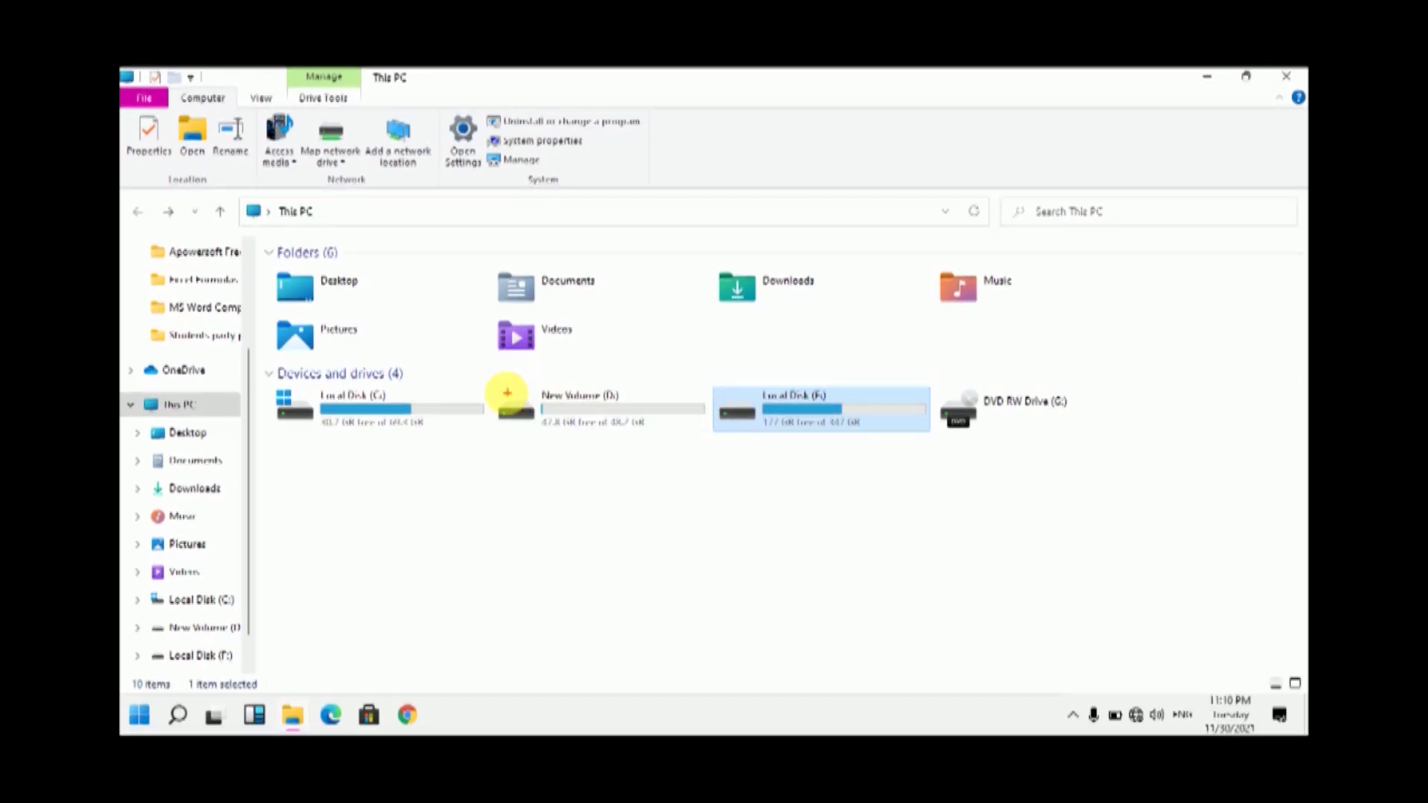
left_click_drag(617, 429, 707, 444)
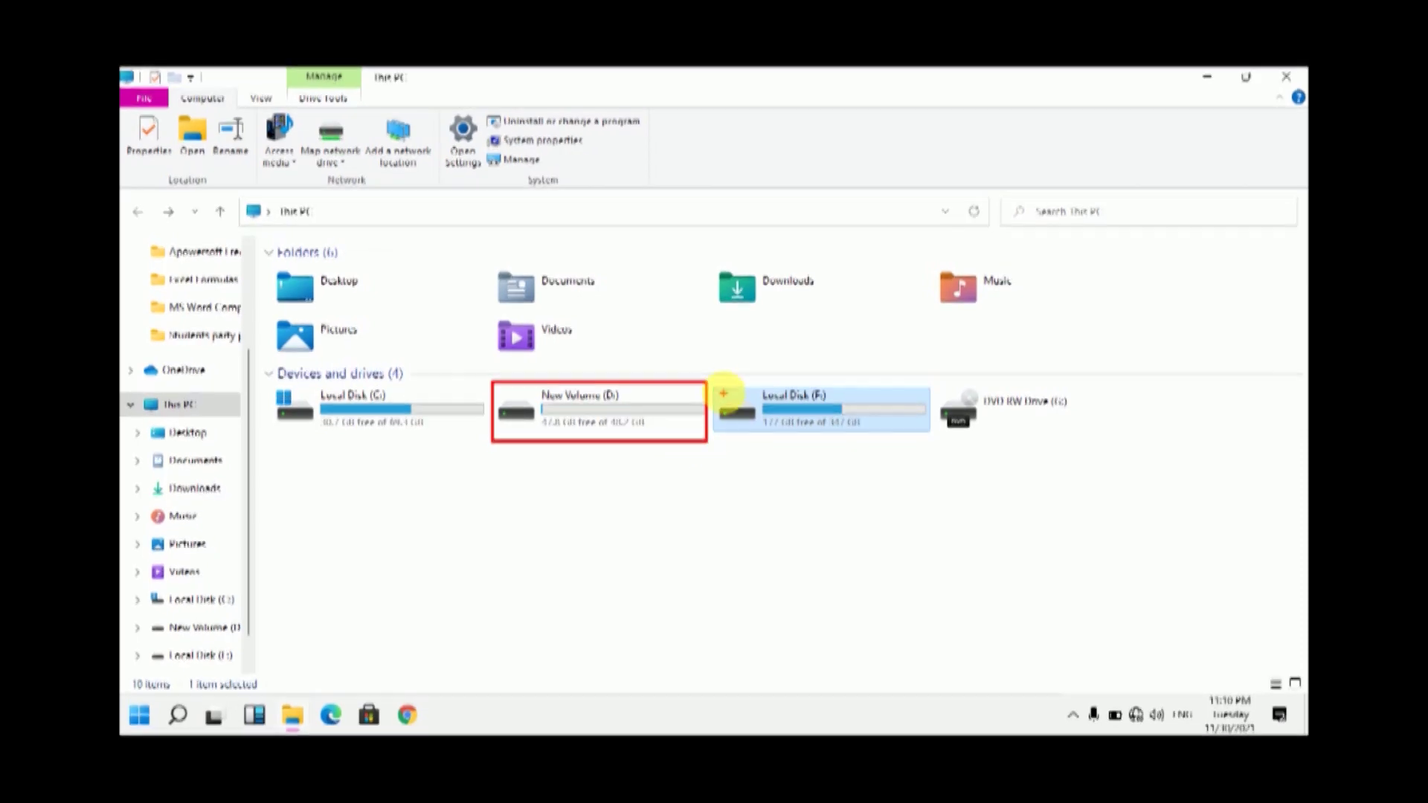
mouse_move(715, 383)
left_mouse_down()
mouse_move(954, 449)
mouse_move(930, 446)
left_mouse_up()
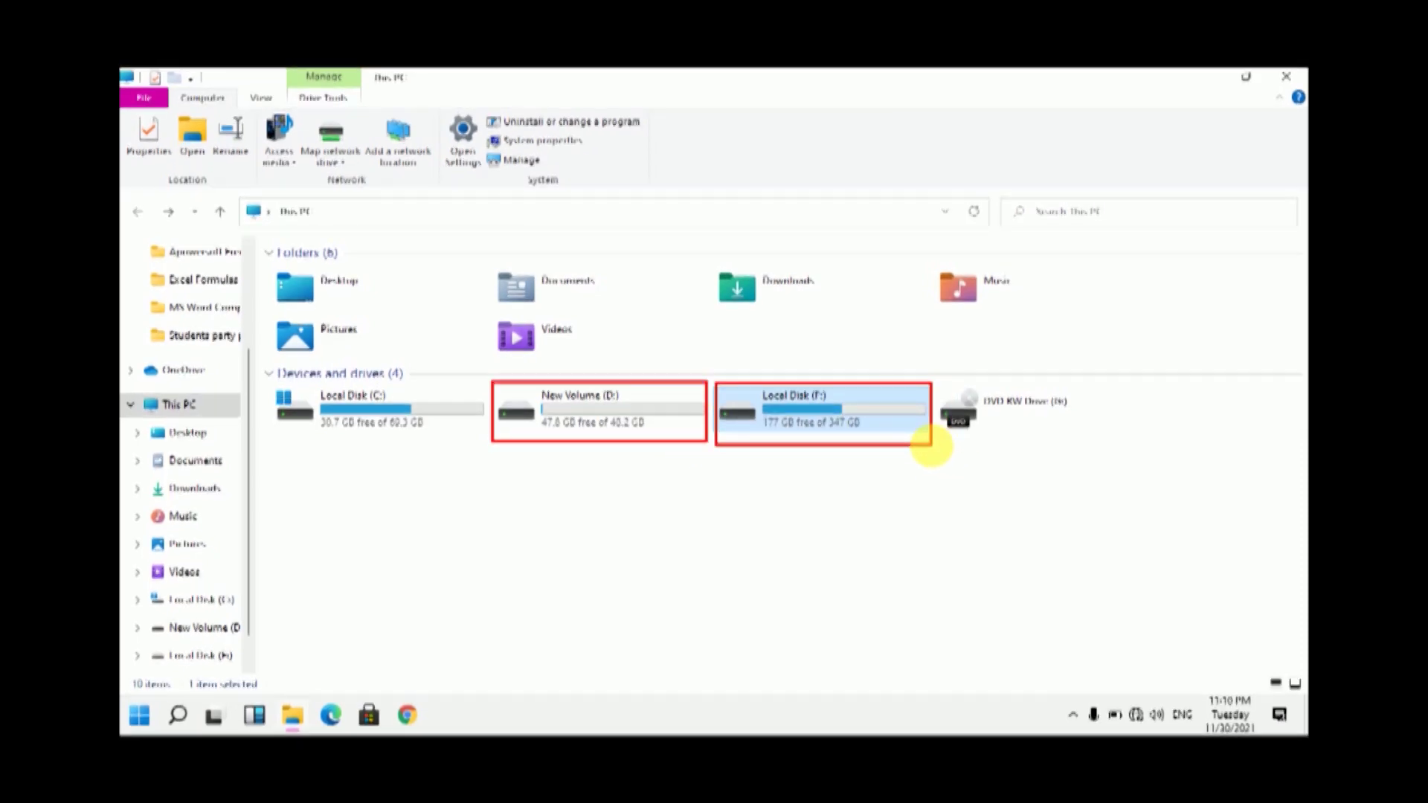
left_click_drag(272, 385, 489, 453)
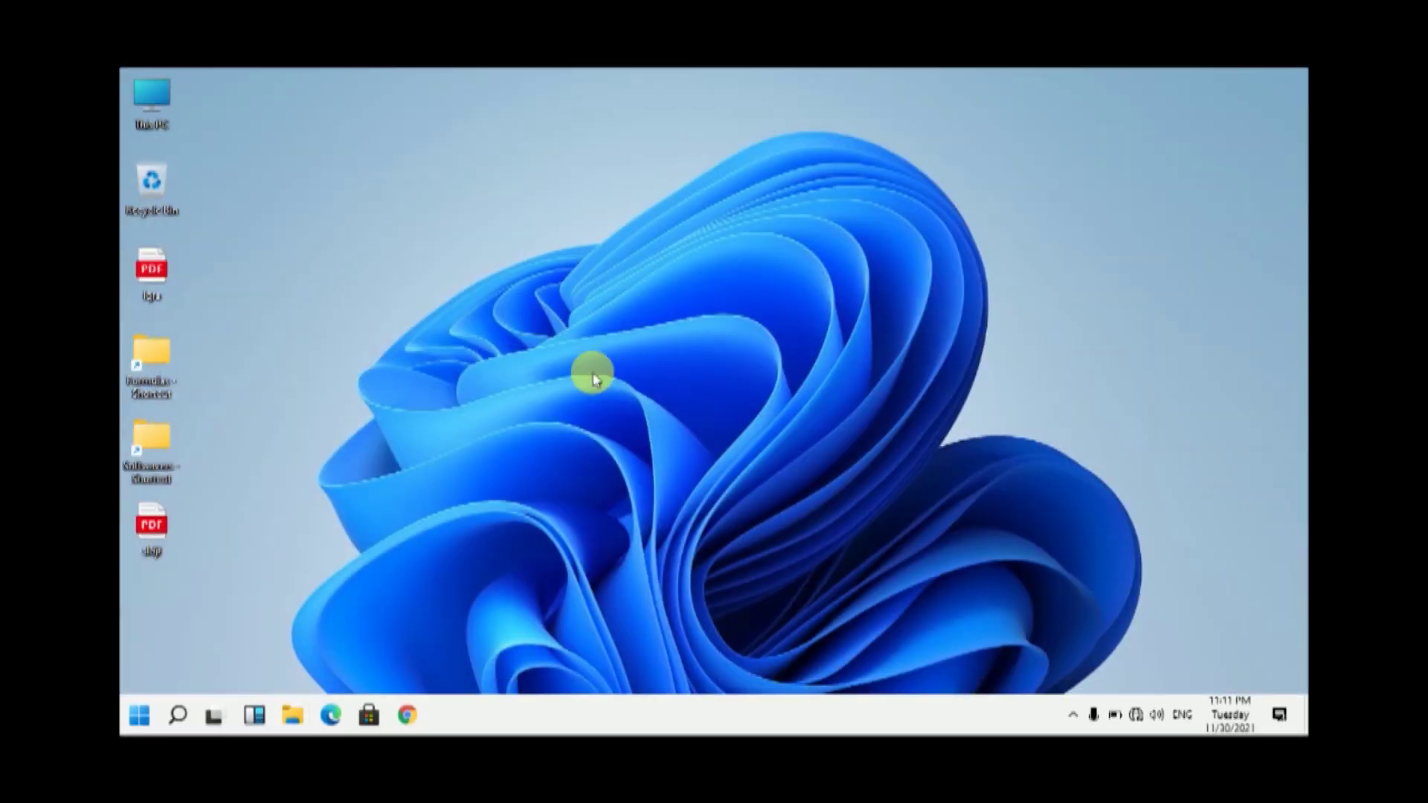
left_click_drag(788, 316, 921, 484)
left_click_drag(1050, 349, 510, 484)
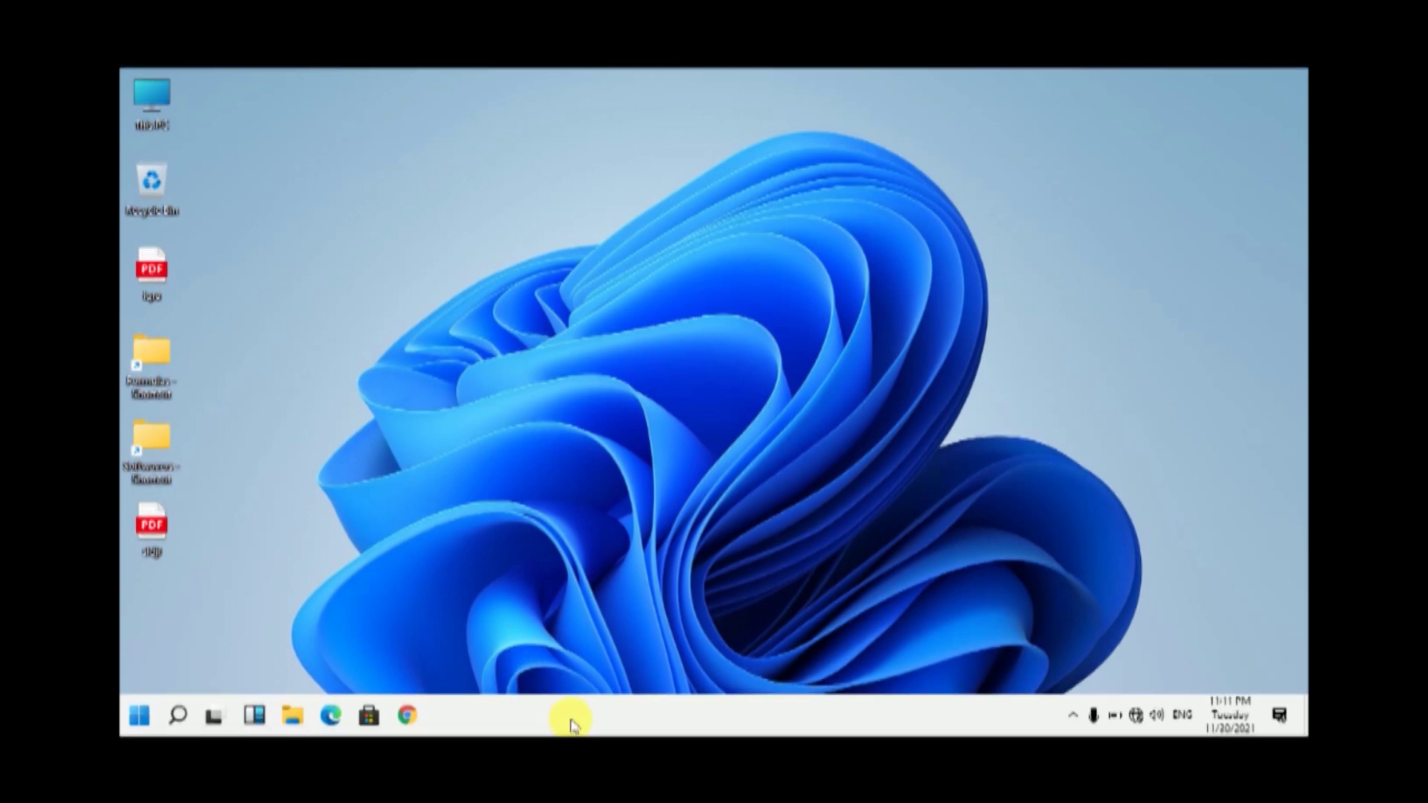
Open This PC, select the Local Disk (C:), New Volume (D:) and Local Disk (F:) drives in turn, and close the window.
double_click(145, 95)
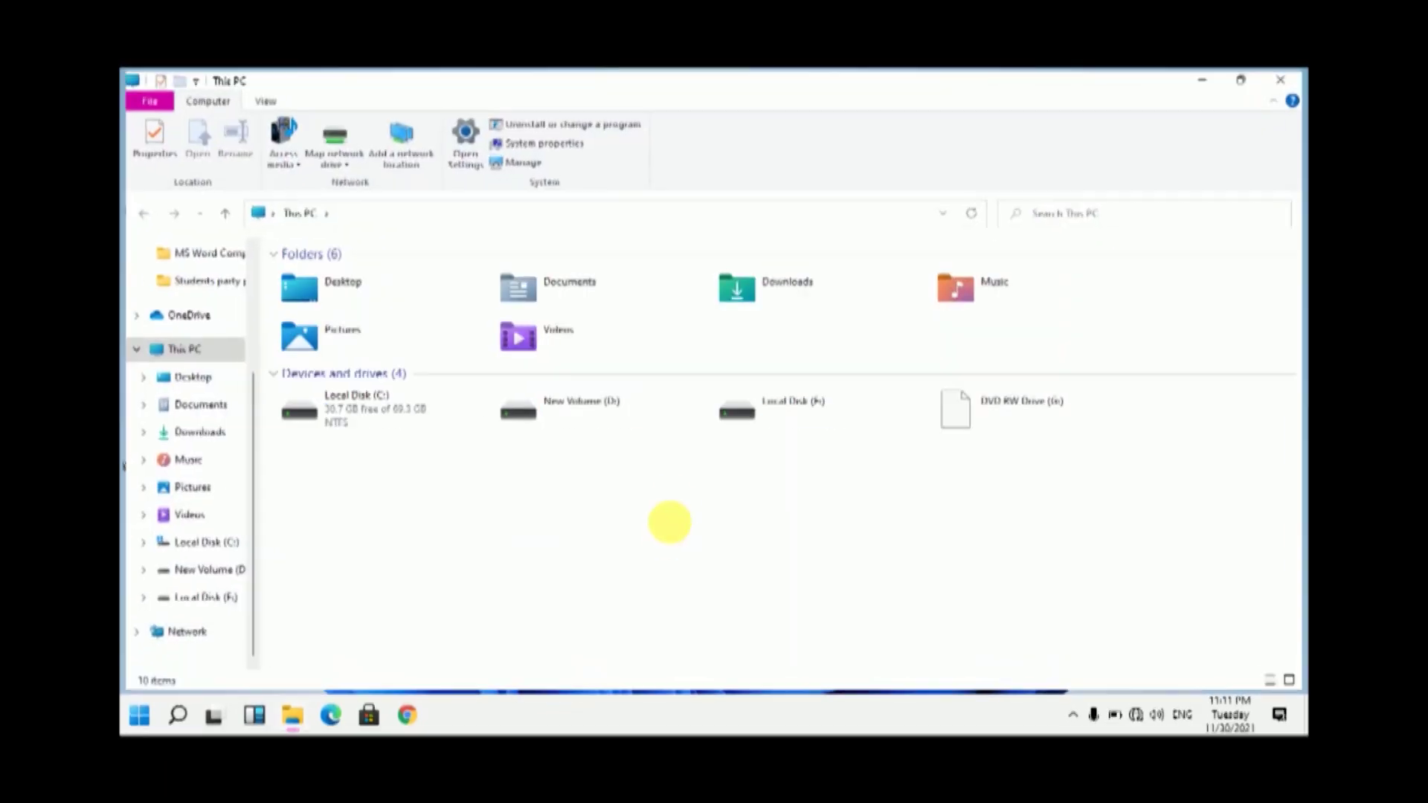
left_click(844, 415)
left_click(643, 424)
left_click(406, 421)
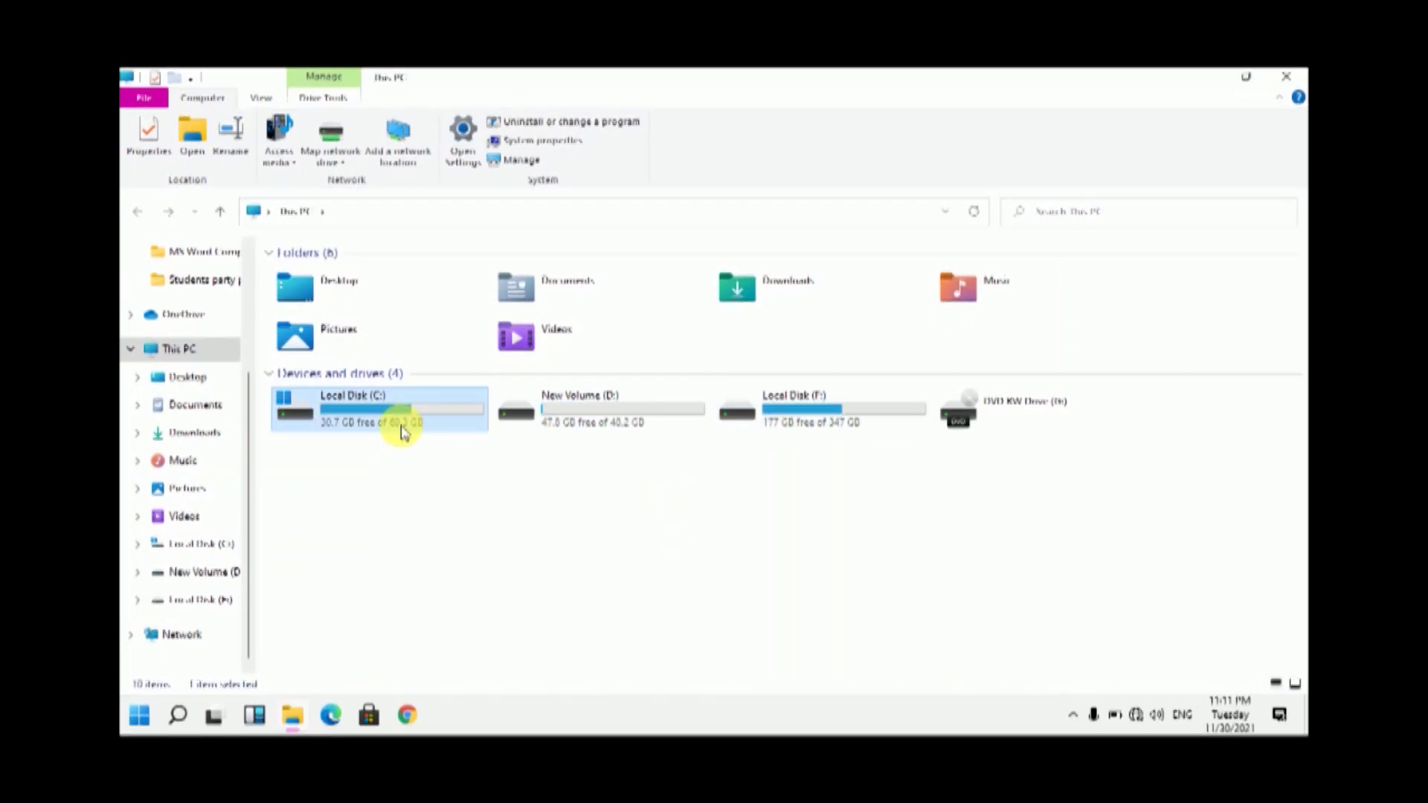
left_click(648, 439)
left_click(647, 428)
left_click(797, 417)
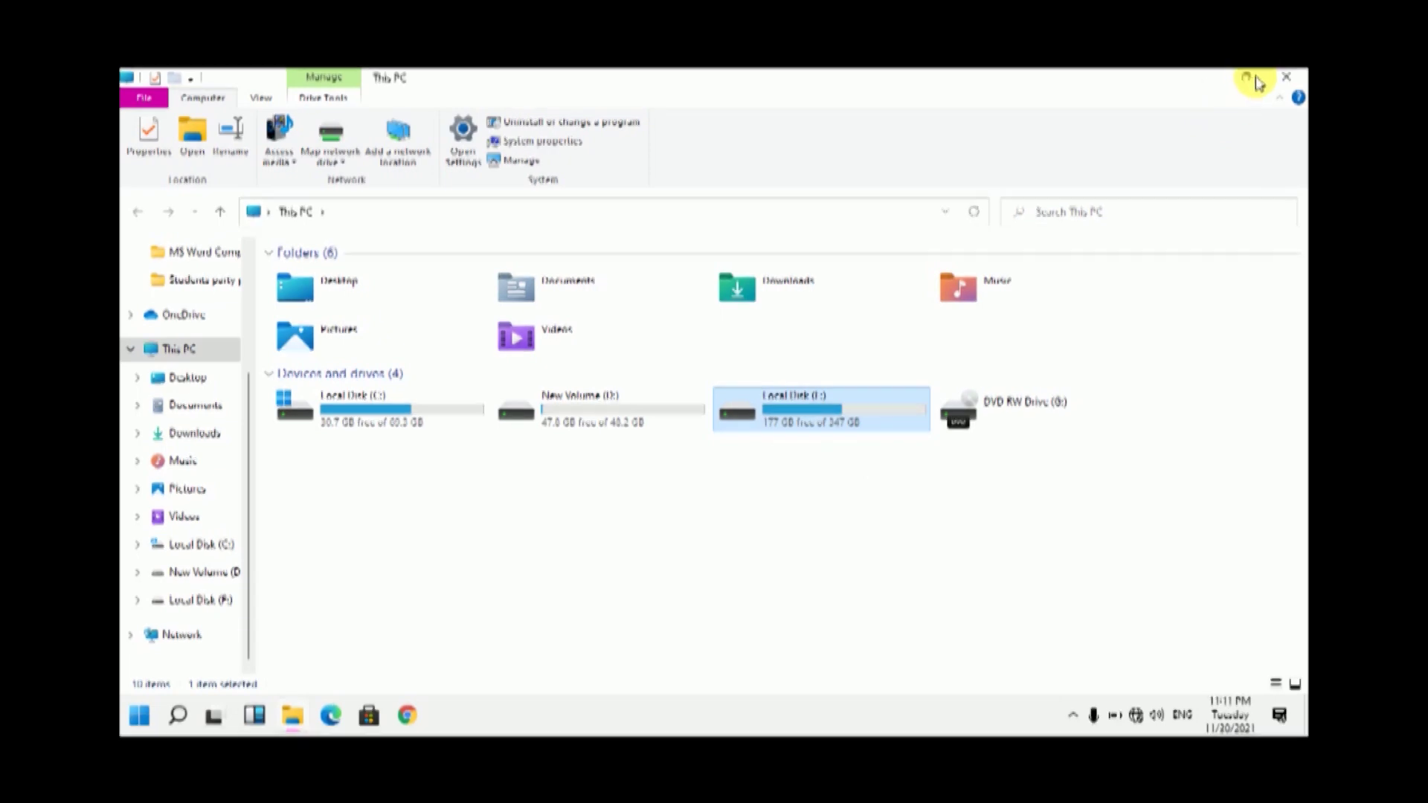
left_click(1286, 77)
Refresh the desktop several times using its context options.
right_click(725, 220)
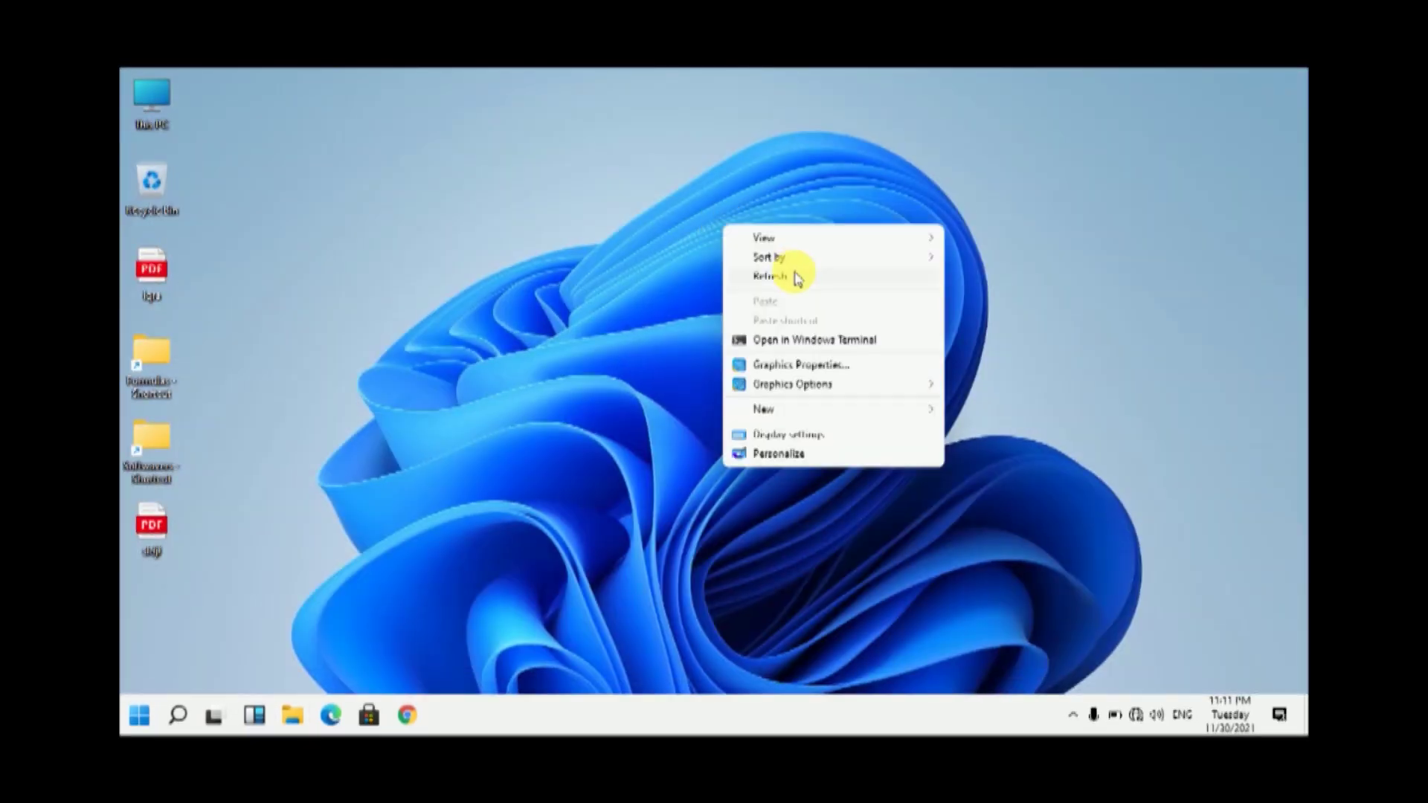
right_click(793, 275)
left_click(851, 325)
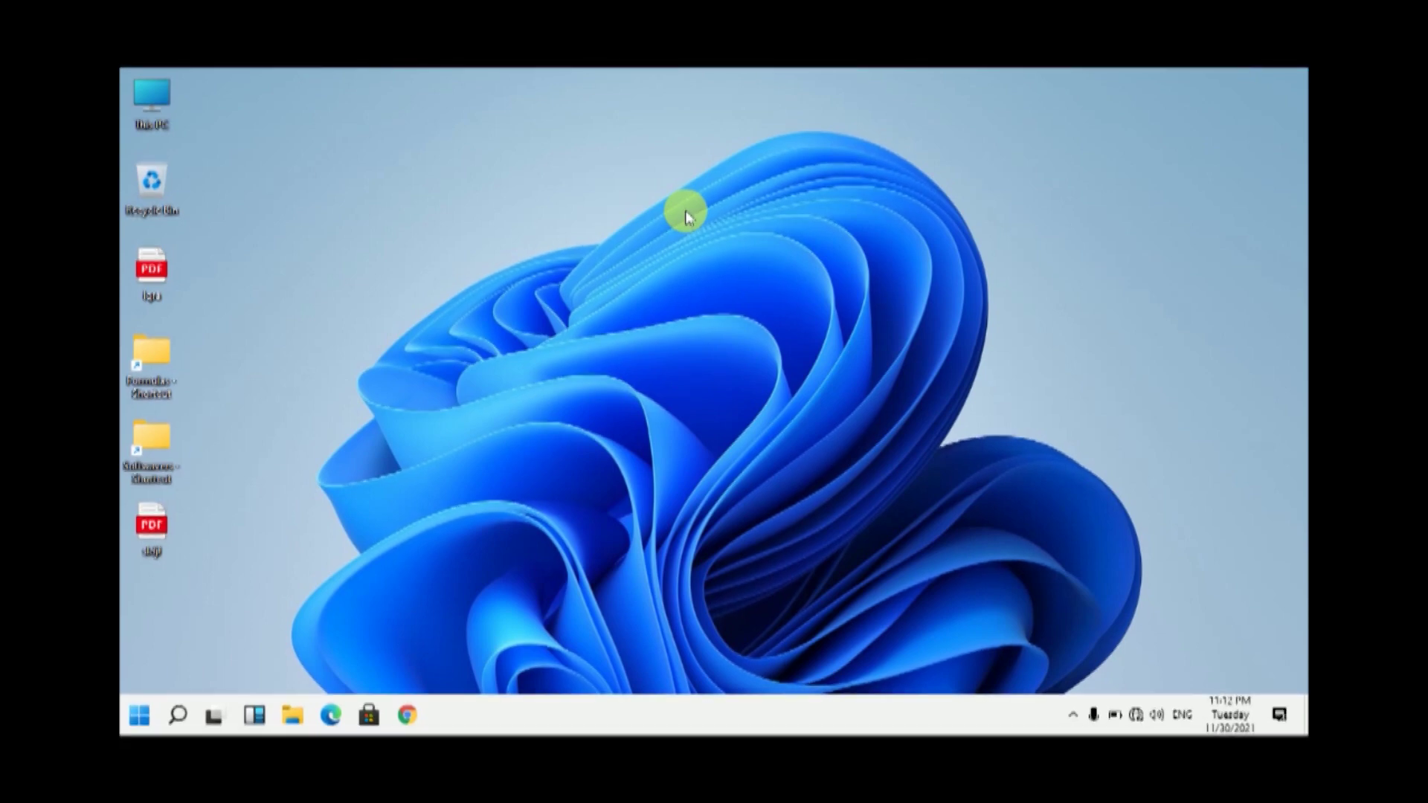
right_click(408, 376)
left_click(456, 423)
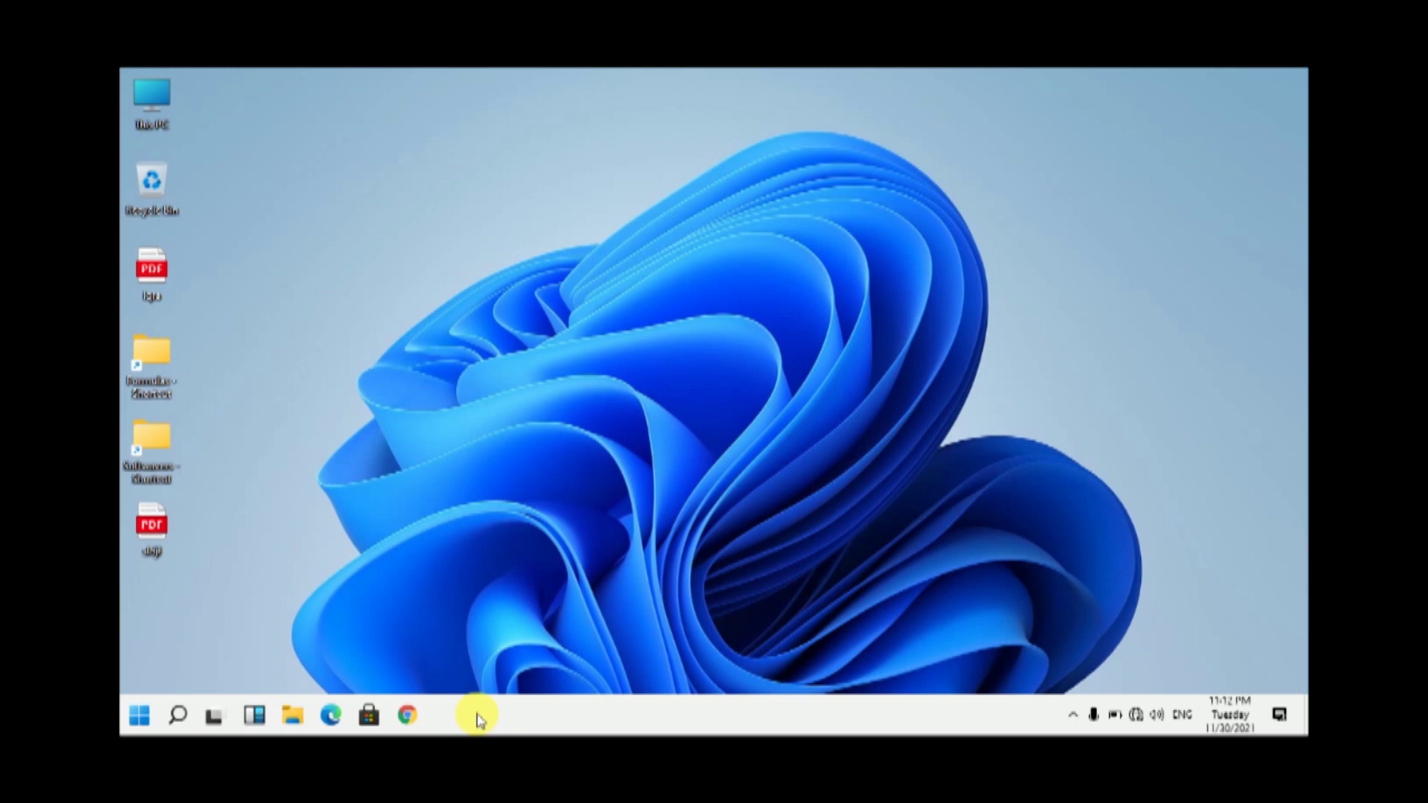
right_click(435, 394)
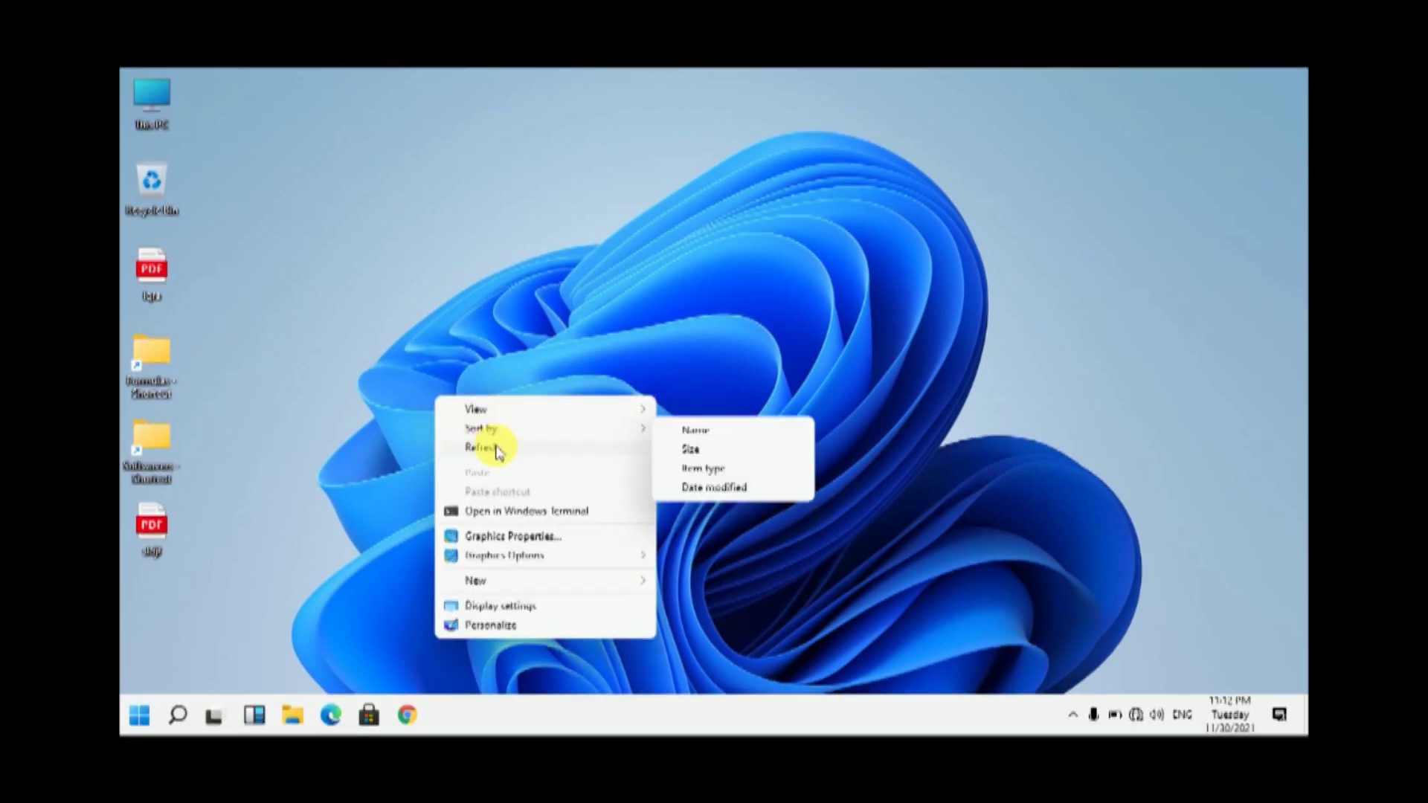
left_click(496, 449)
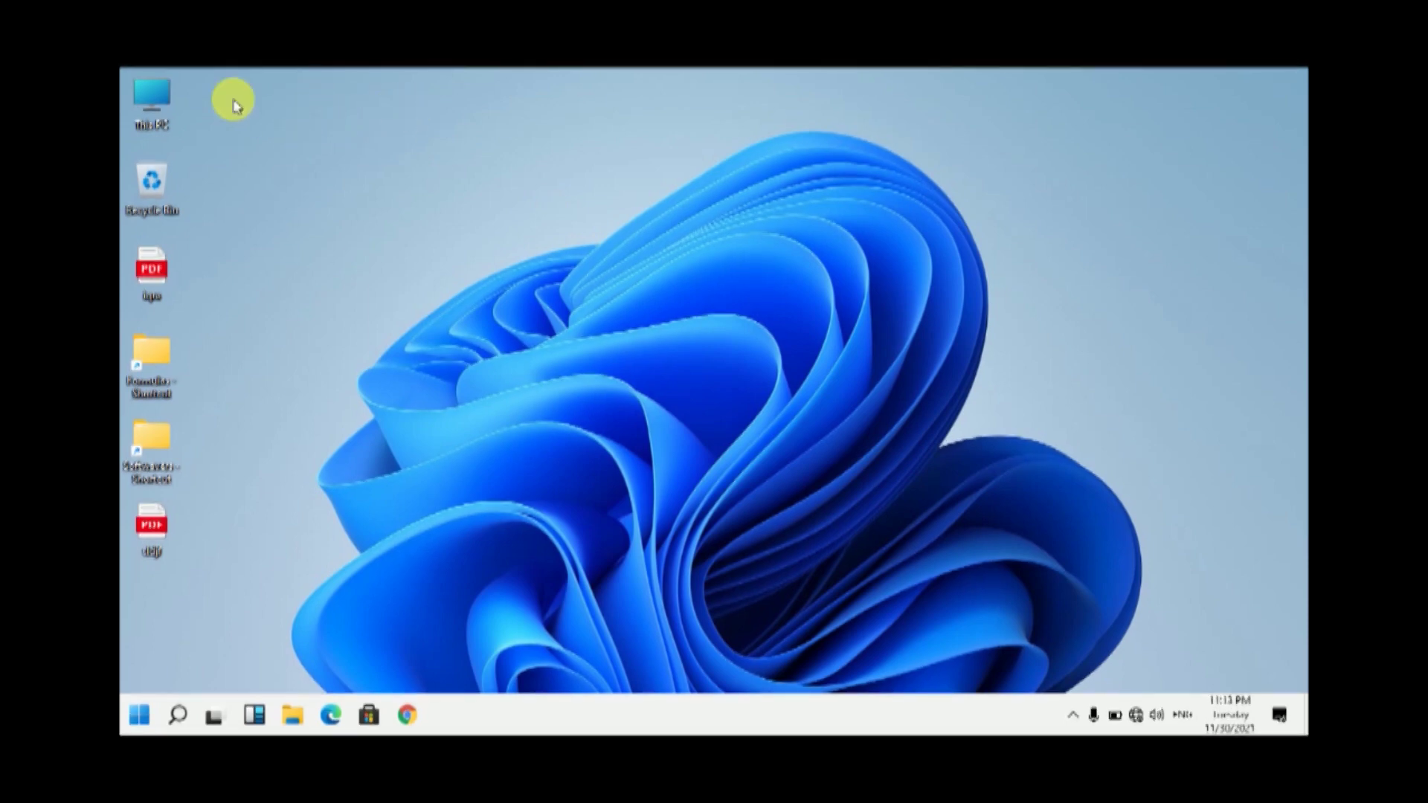
Open Local Disk (F:) from This PC, look through folders such as Academy, inpage and Formulas, and return to the desktop.
double_click(157, 99)
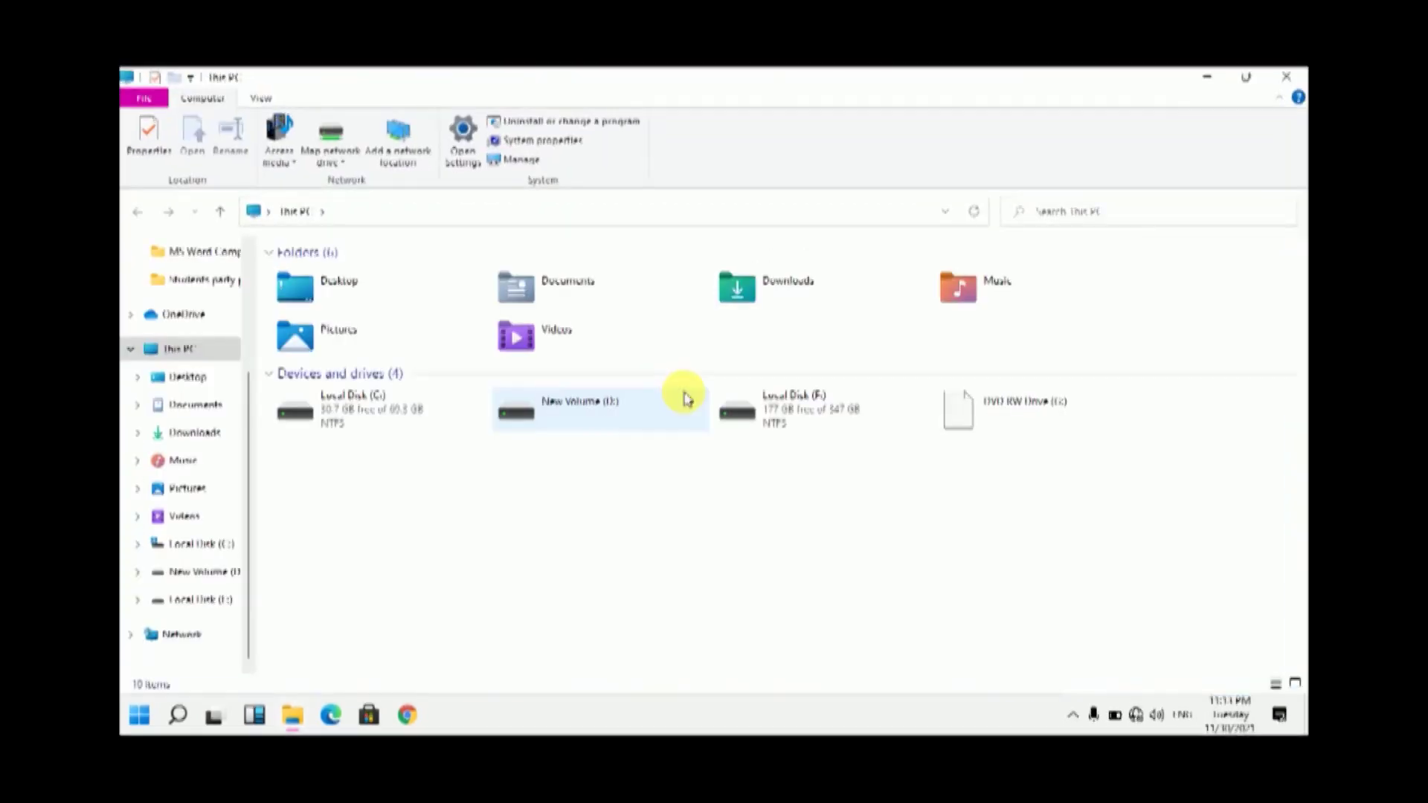
double_click(833, 401)
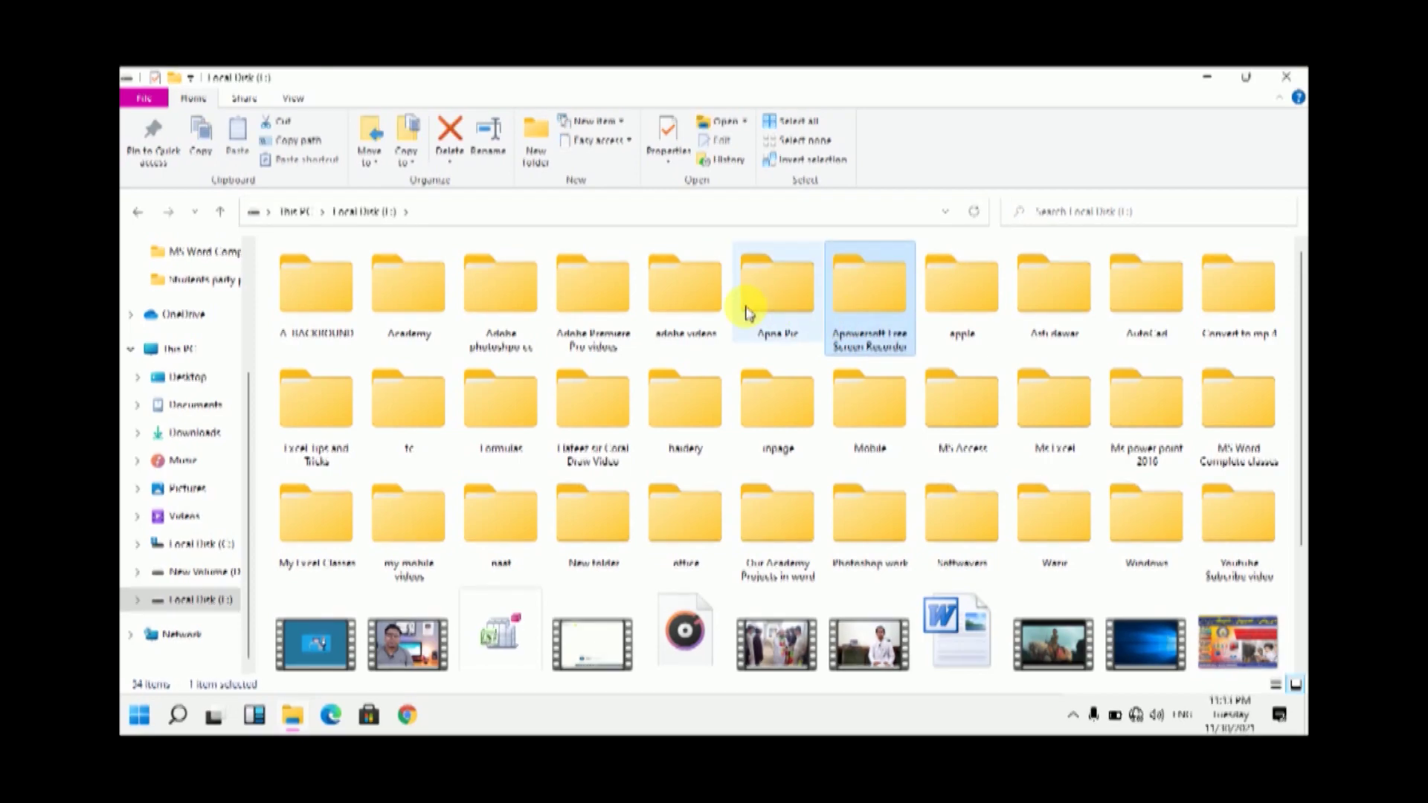
left_click(680, 302)
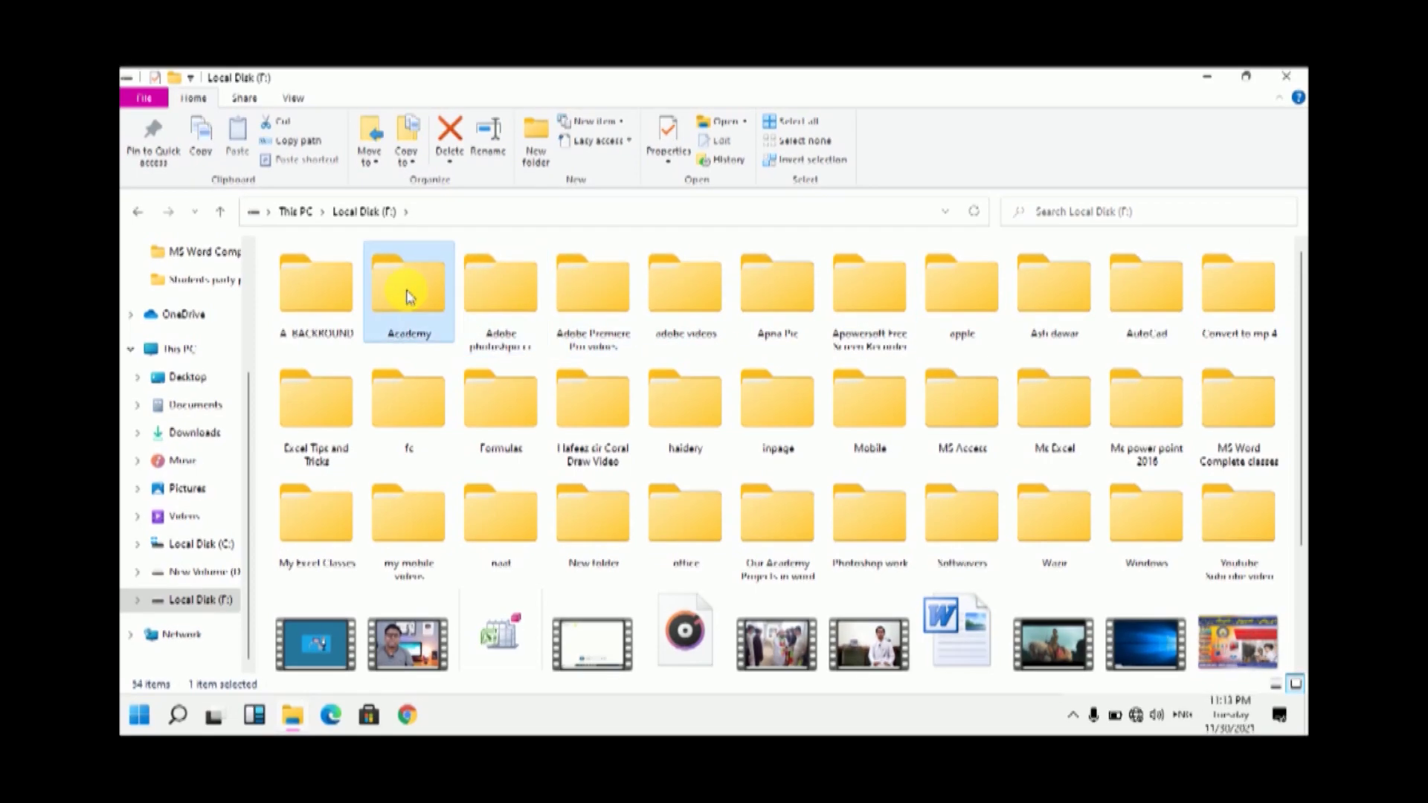
left_click(1127, 301)
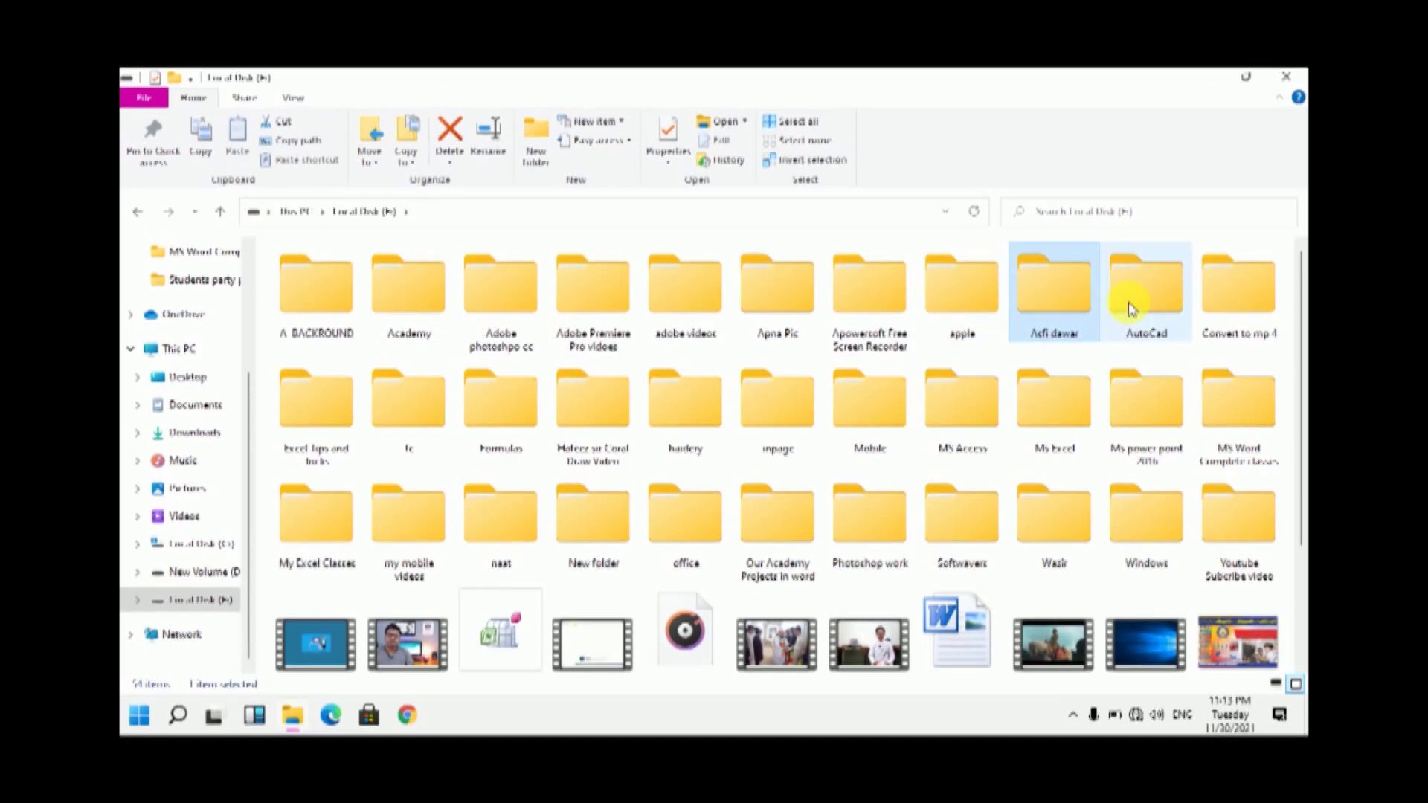
left_click(974, 405)
left_click(781, 394)
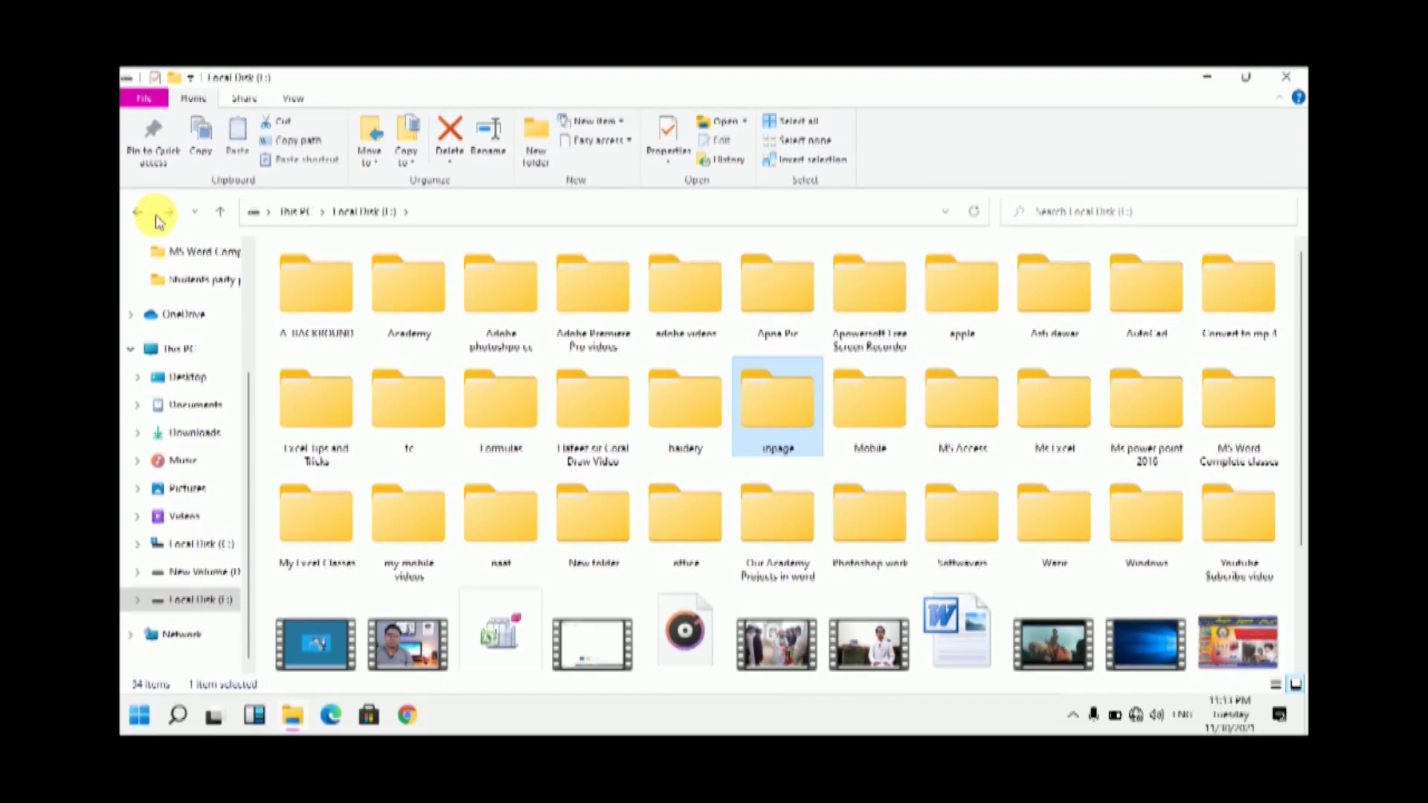
left_click(500, 342)
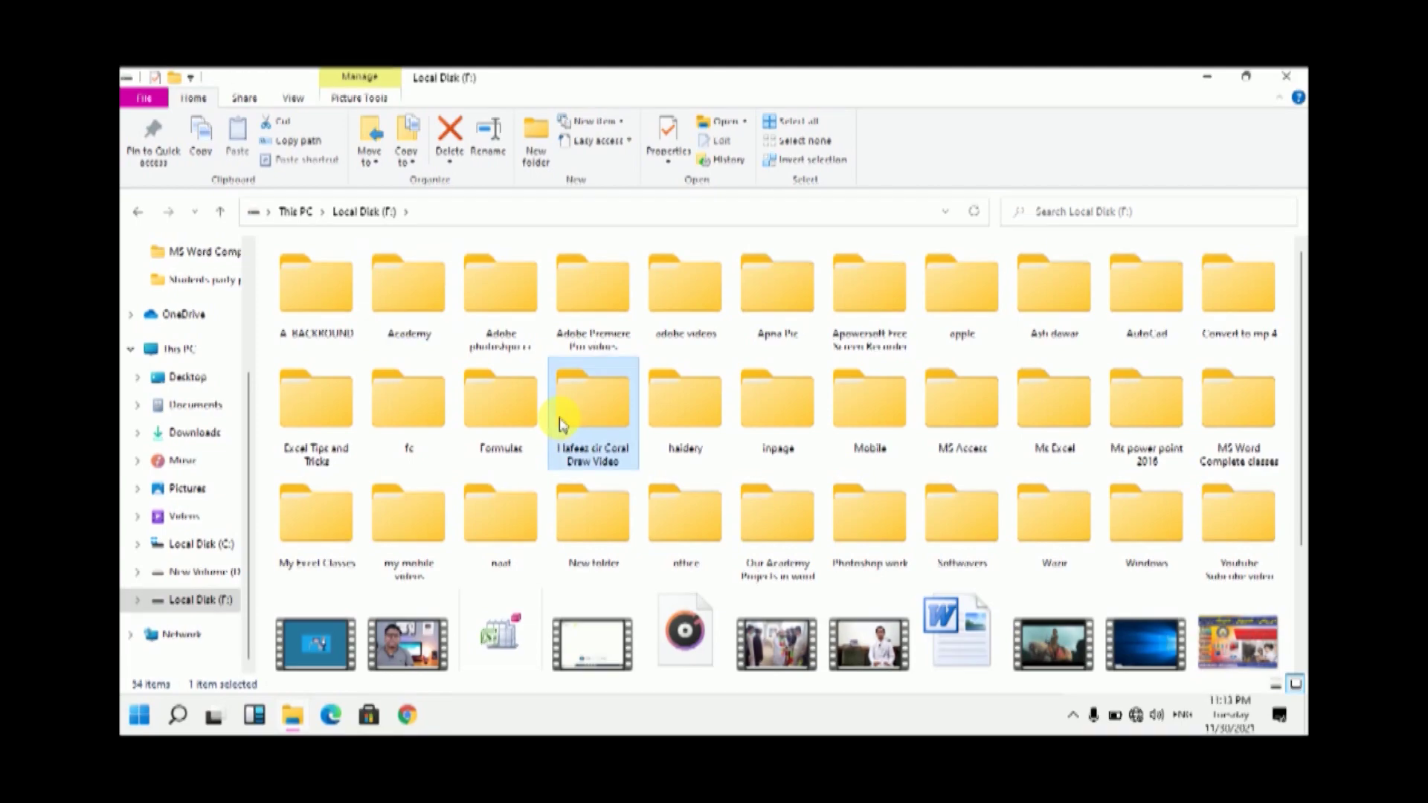
left_click(574, 399)
left_click(512, 414)
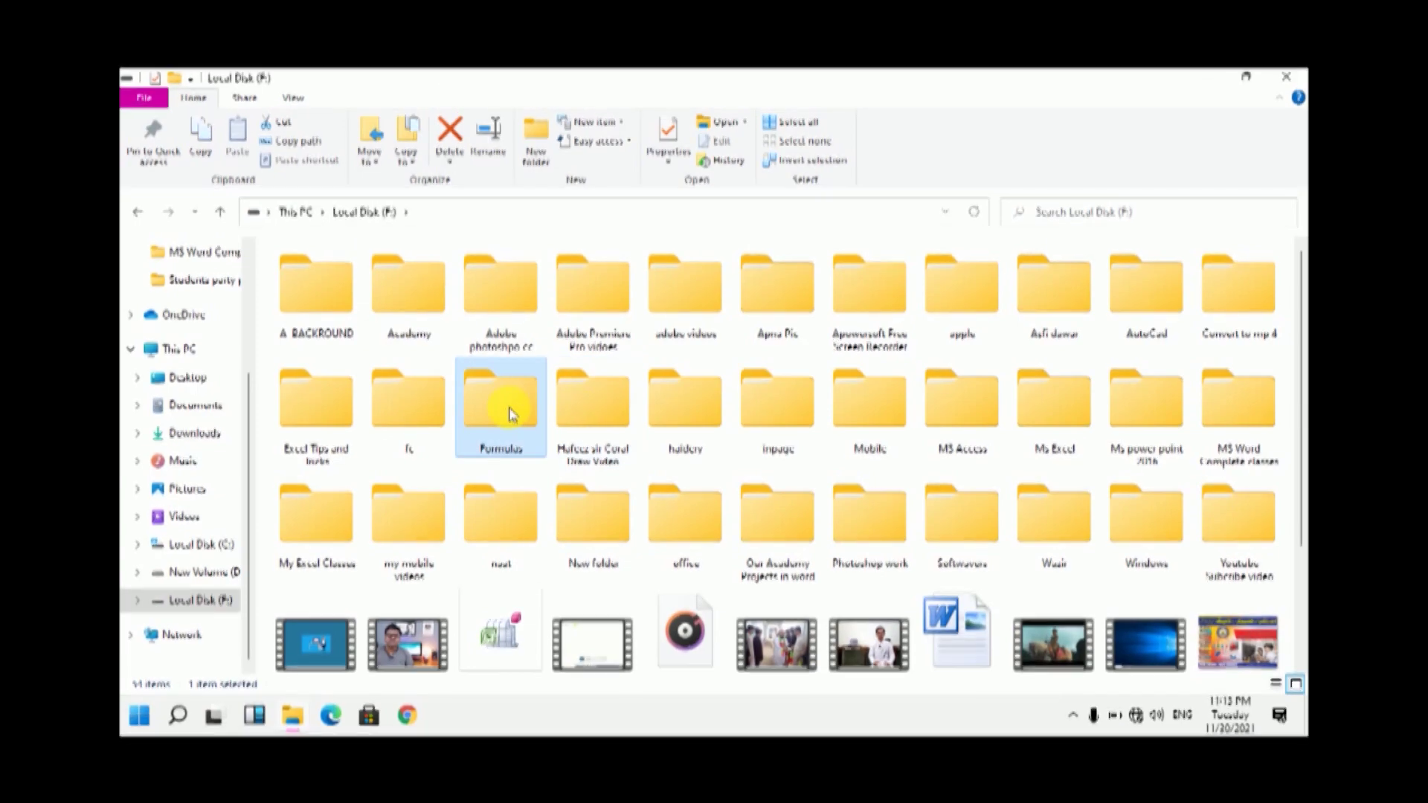
left_click(437, 318)
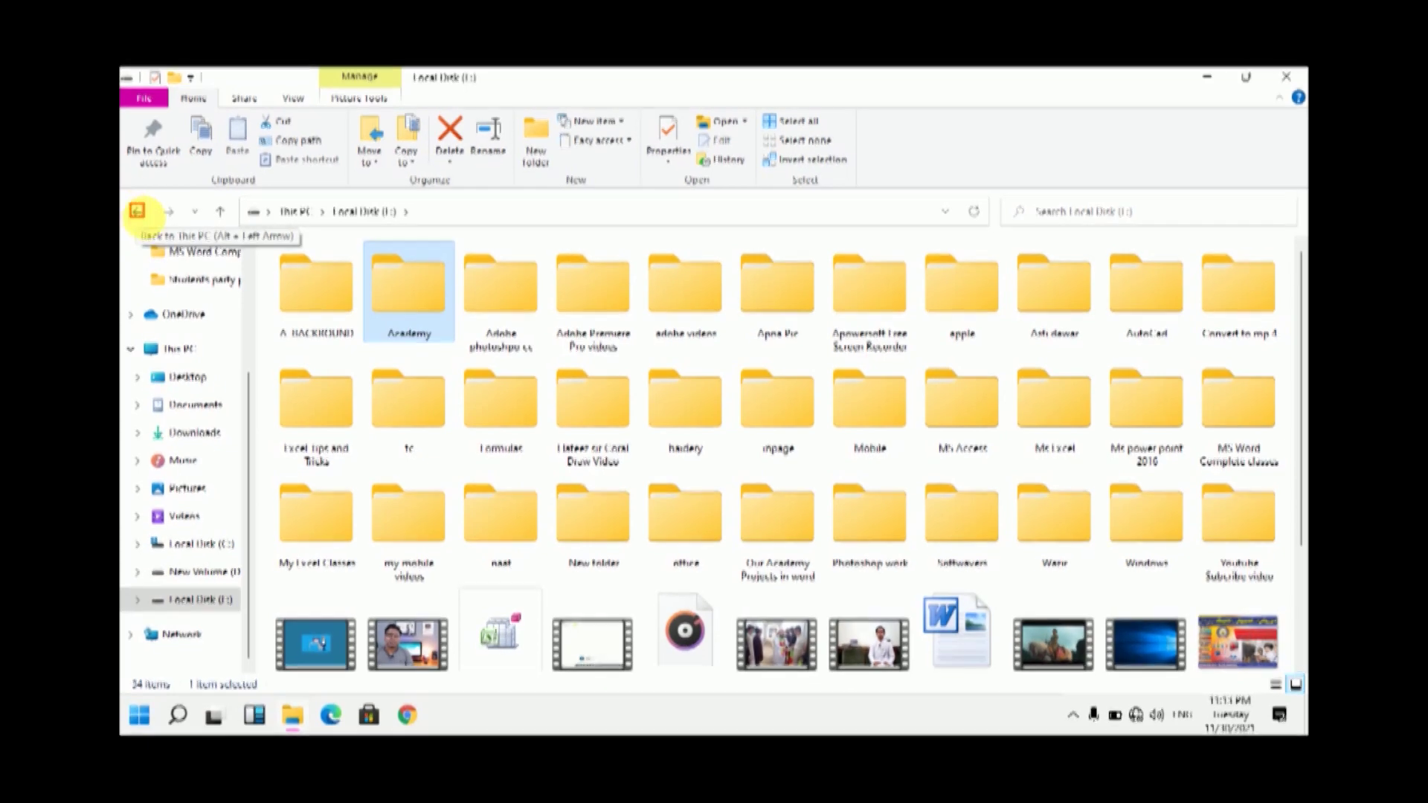
left_click(139, 214)
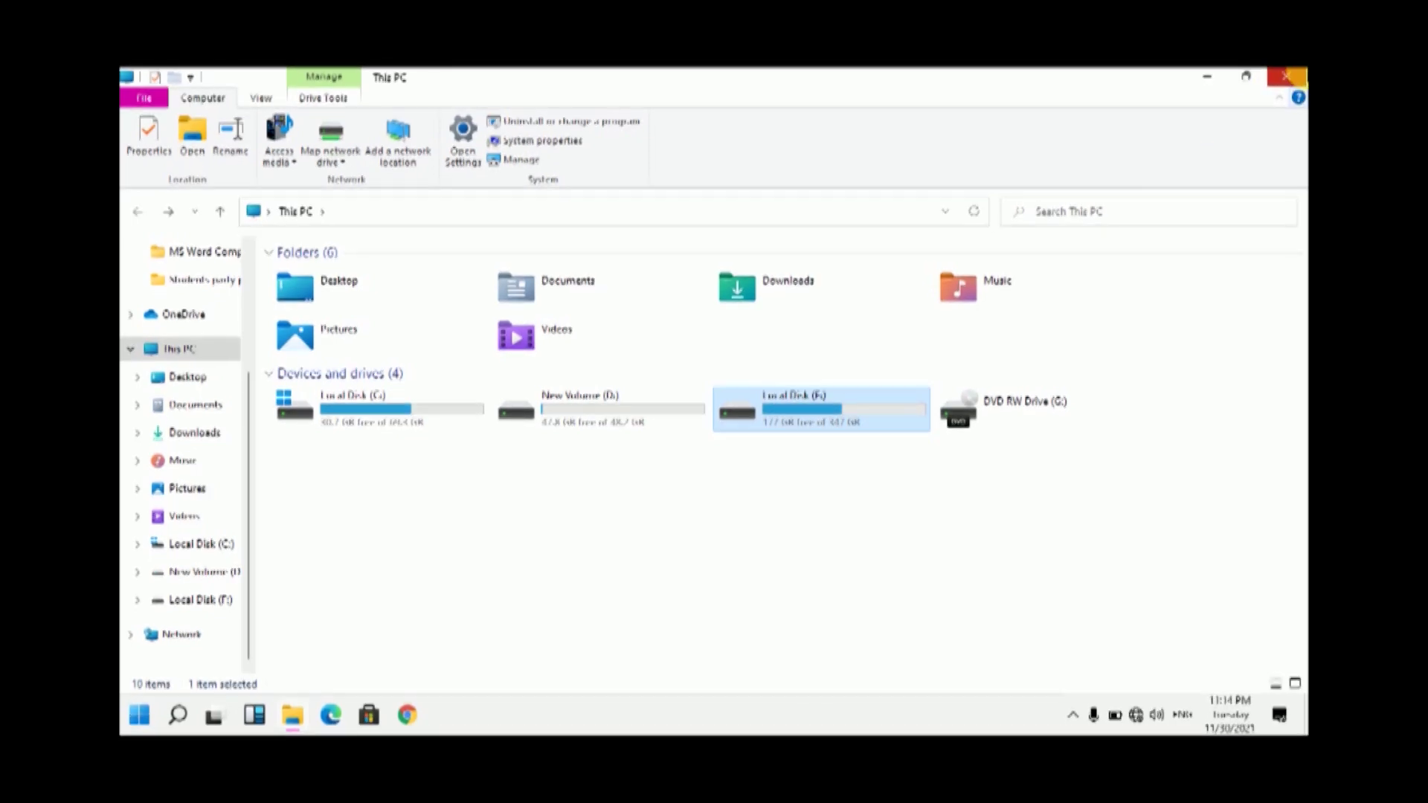
left_click(1286, 76)
Refresh the desktop twice.
right_click(669, 202)
left_click(725, 255)
right_click(728, 256)
left_click(795, 303)
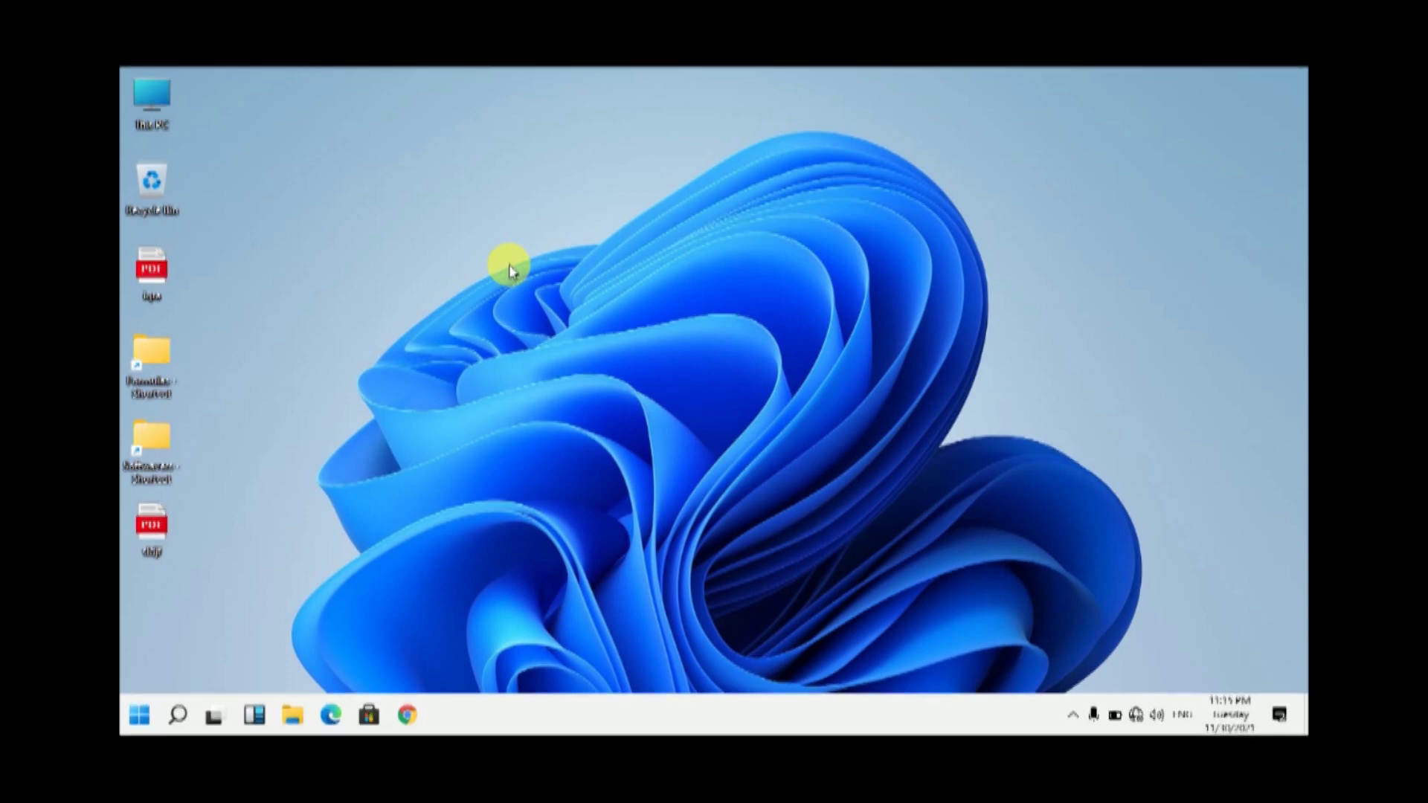
Create a new folder on the empty desktop area and keep its default name.
right_click(536, 206)
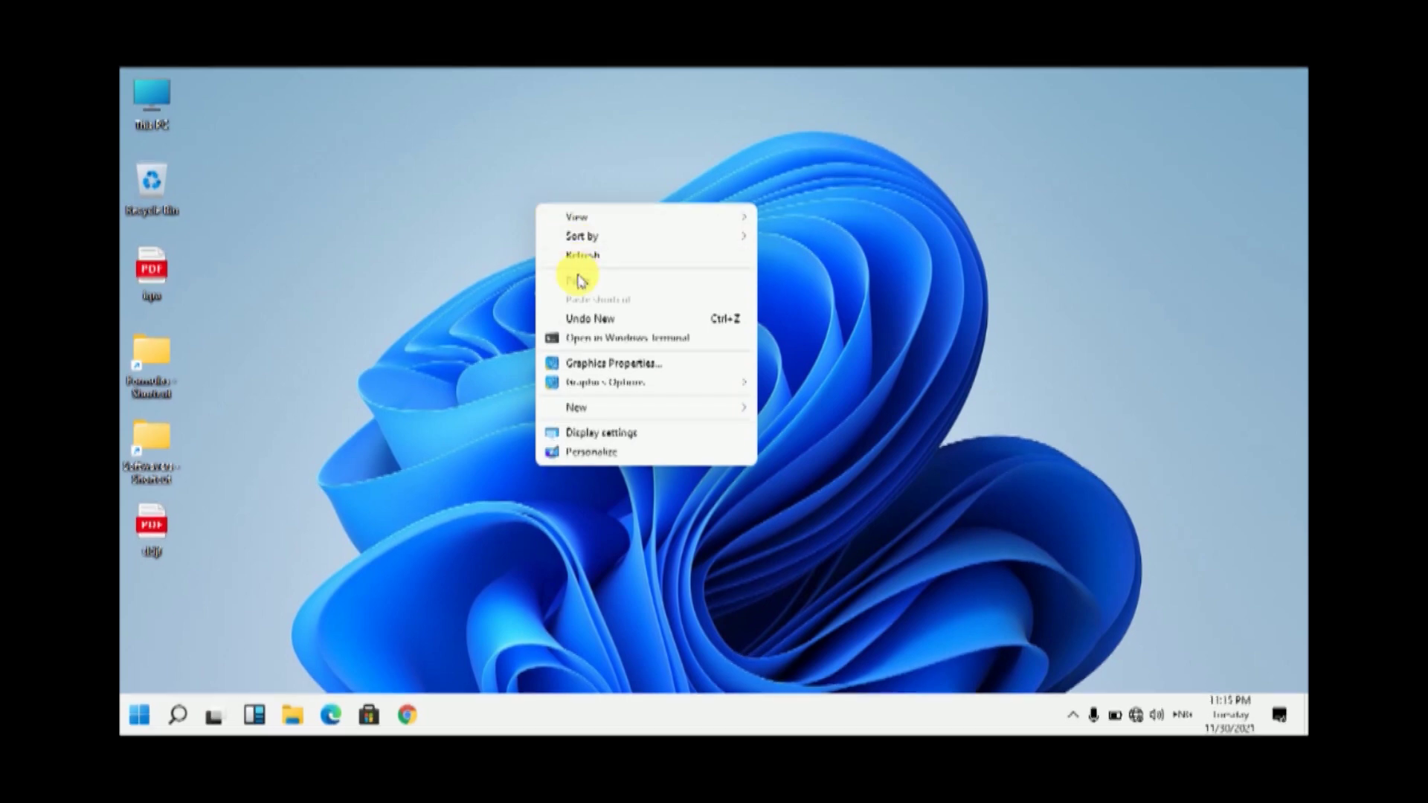
mouse_move(572, 407)
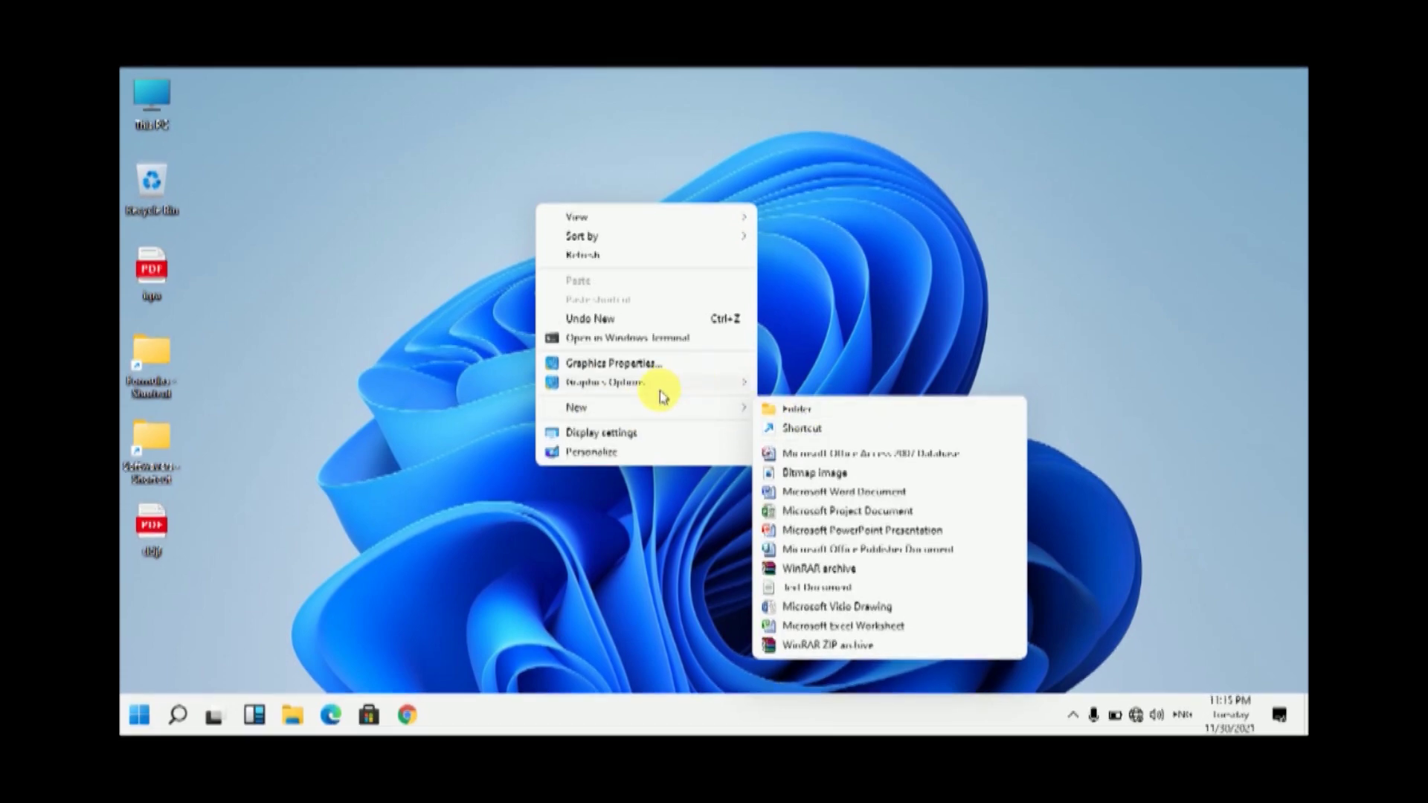
mouse_move(660, 406)
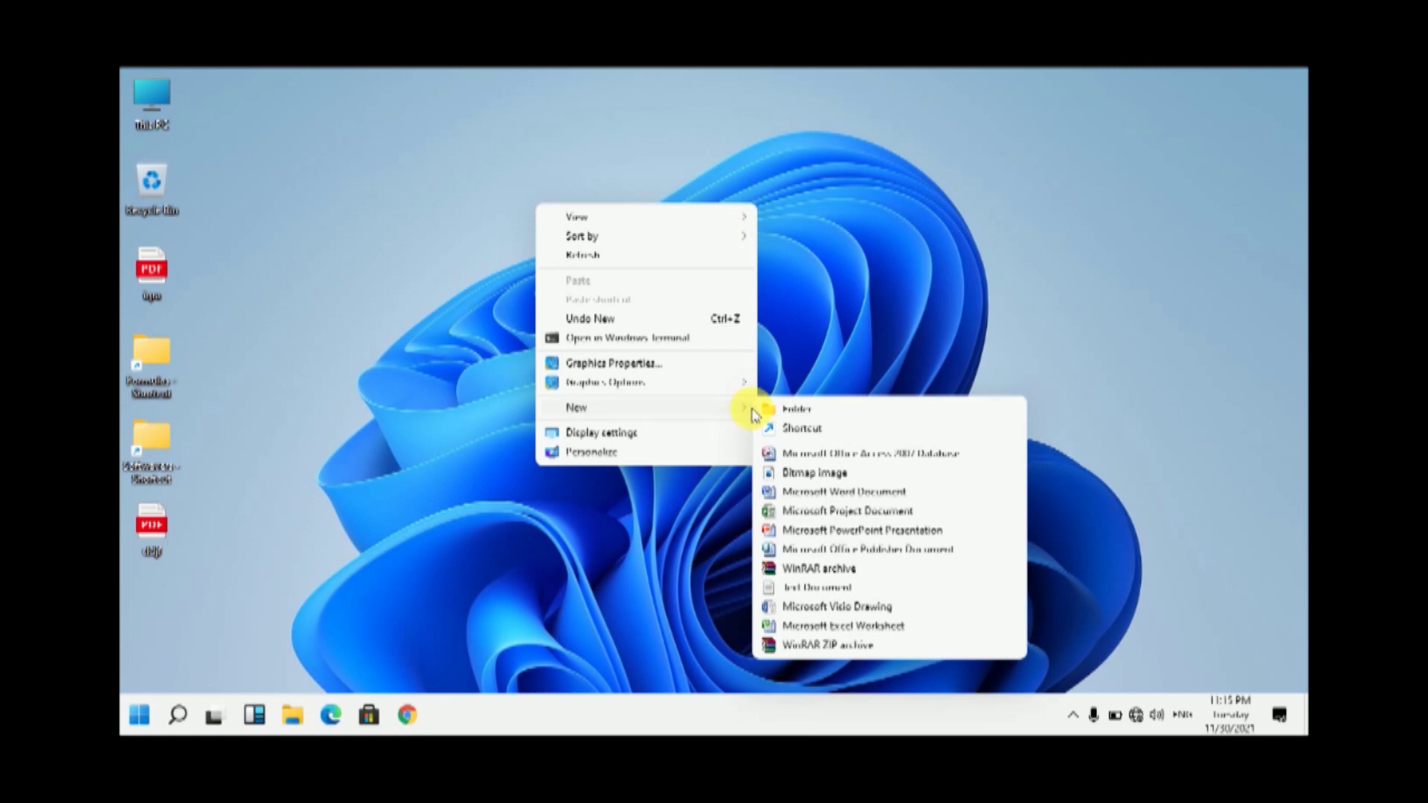
left_click(823, 417)
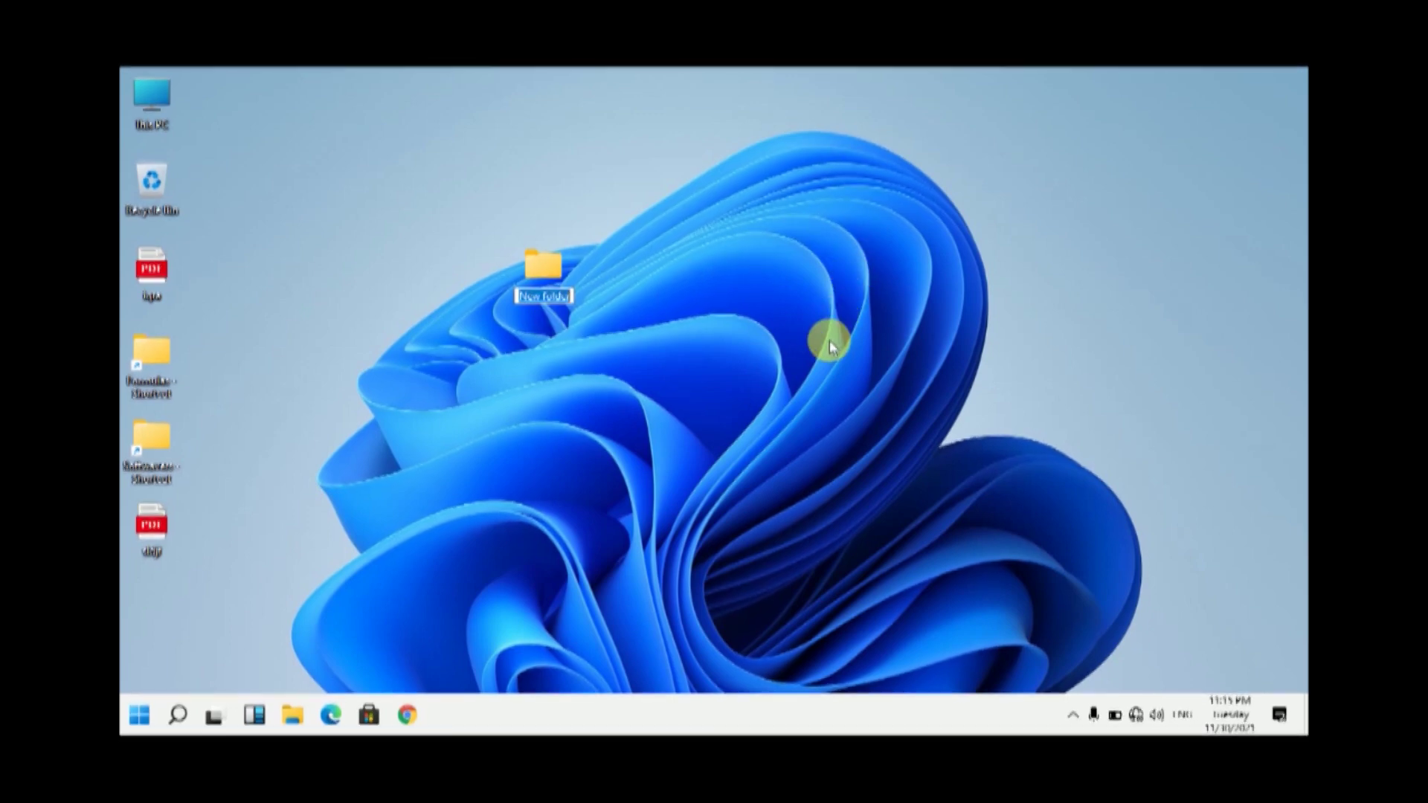
key("Return")
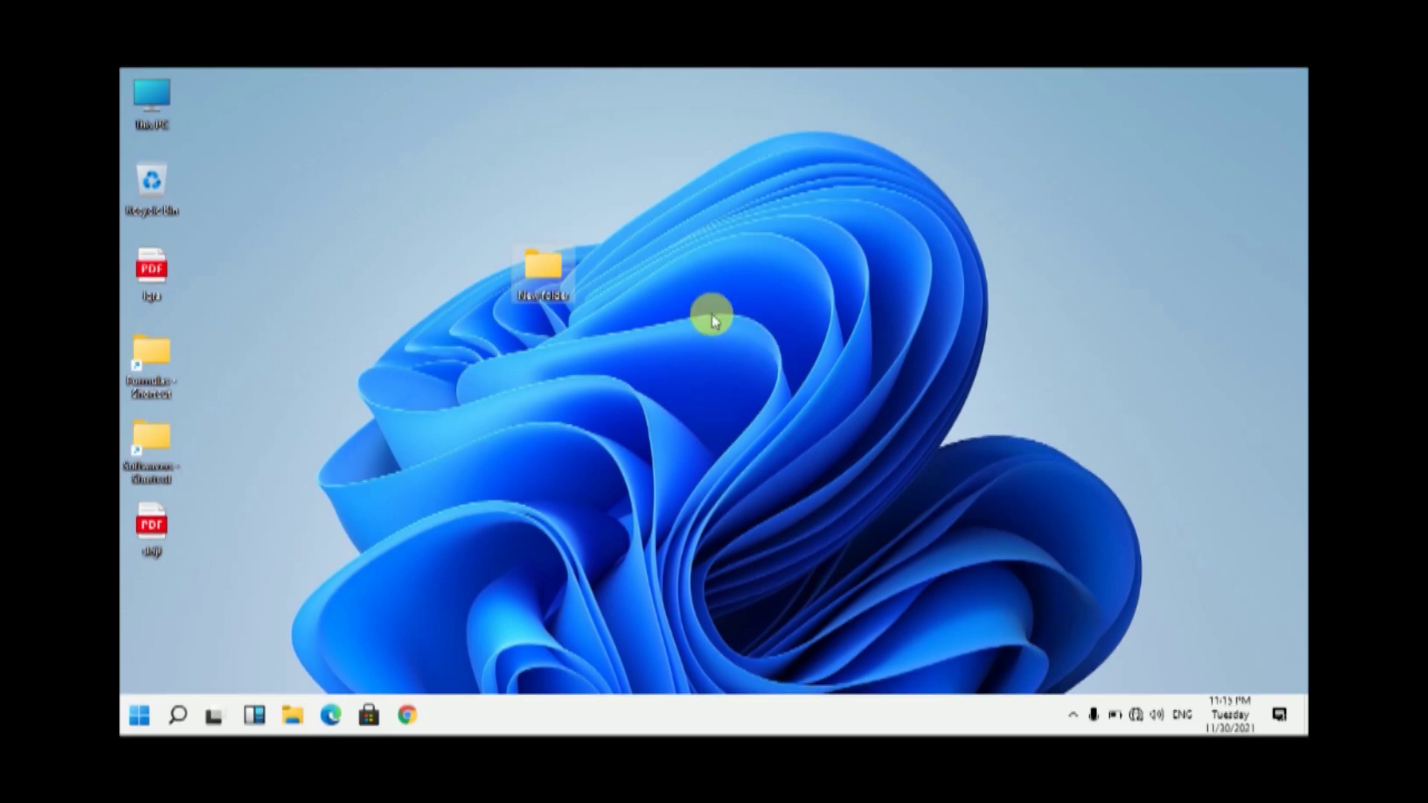
mouse_move(524, 273)
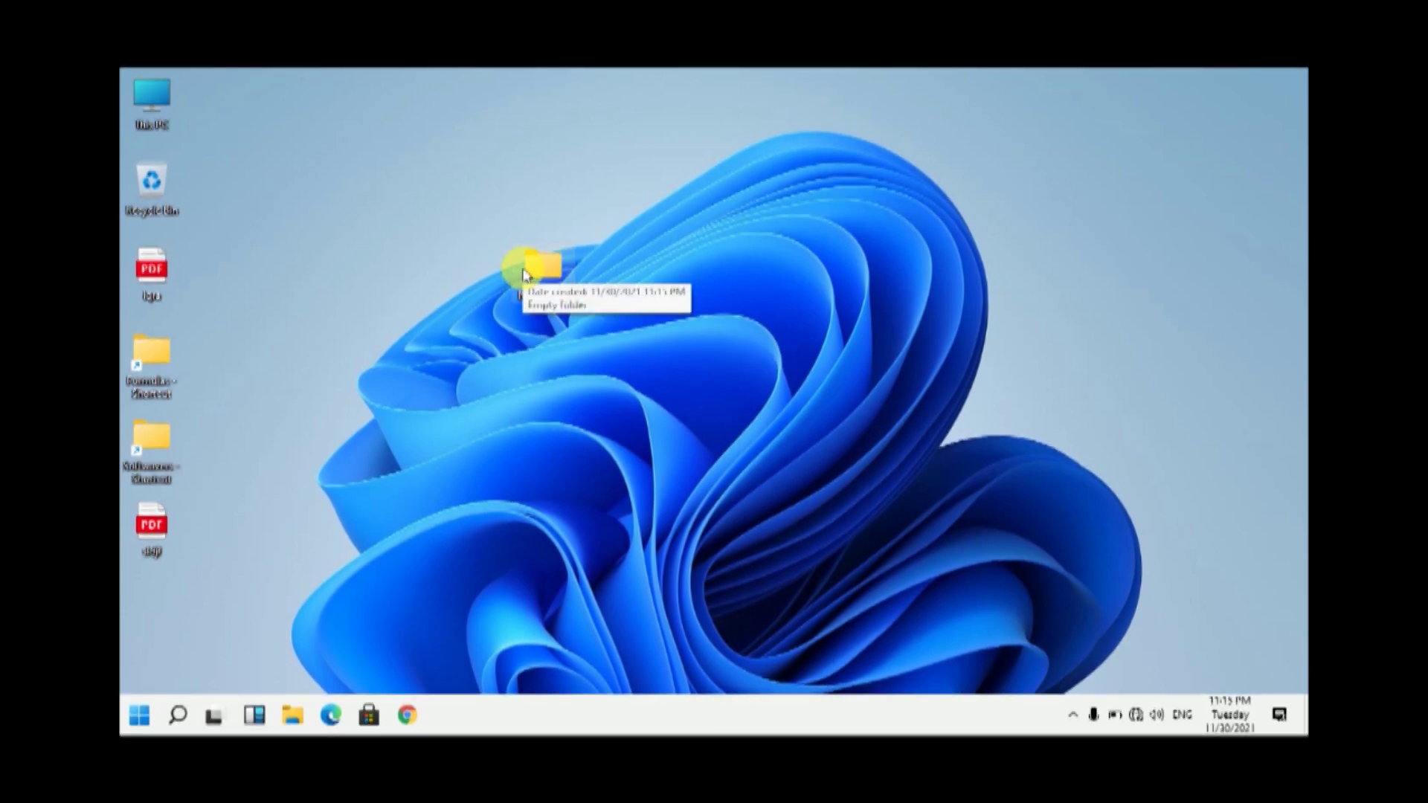
Examine the item types that can be created on the desktop without adding any, and refresh the desktop.
right_click(628, 198)
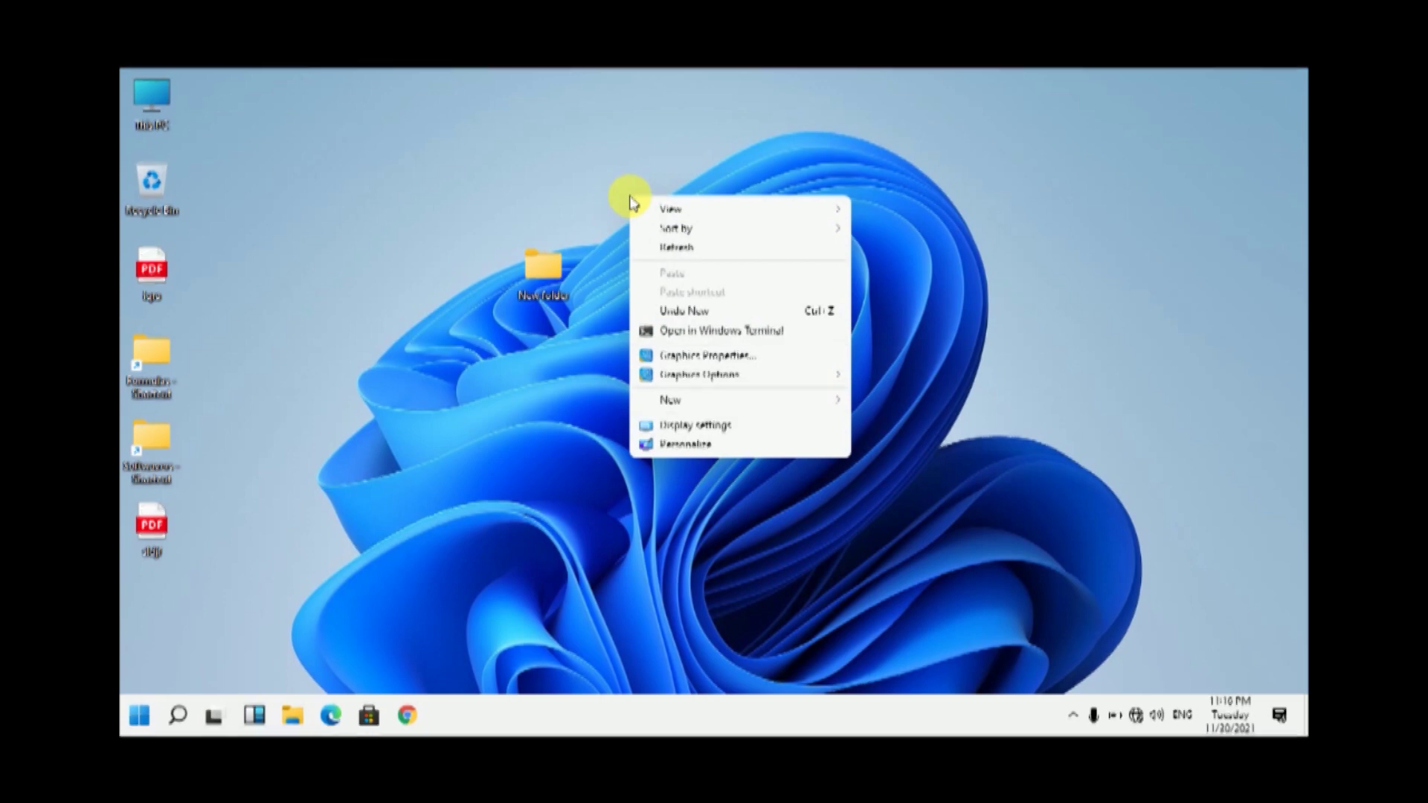
mouse_move(708, 399)
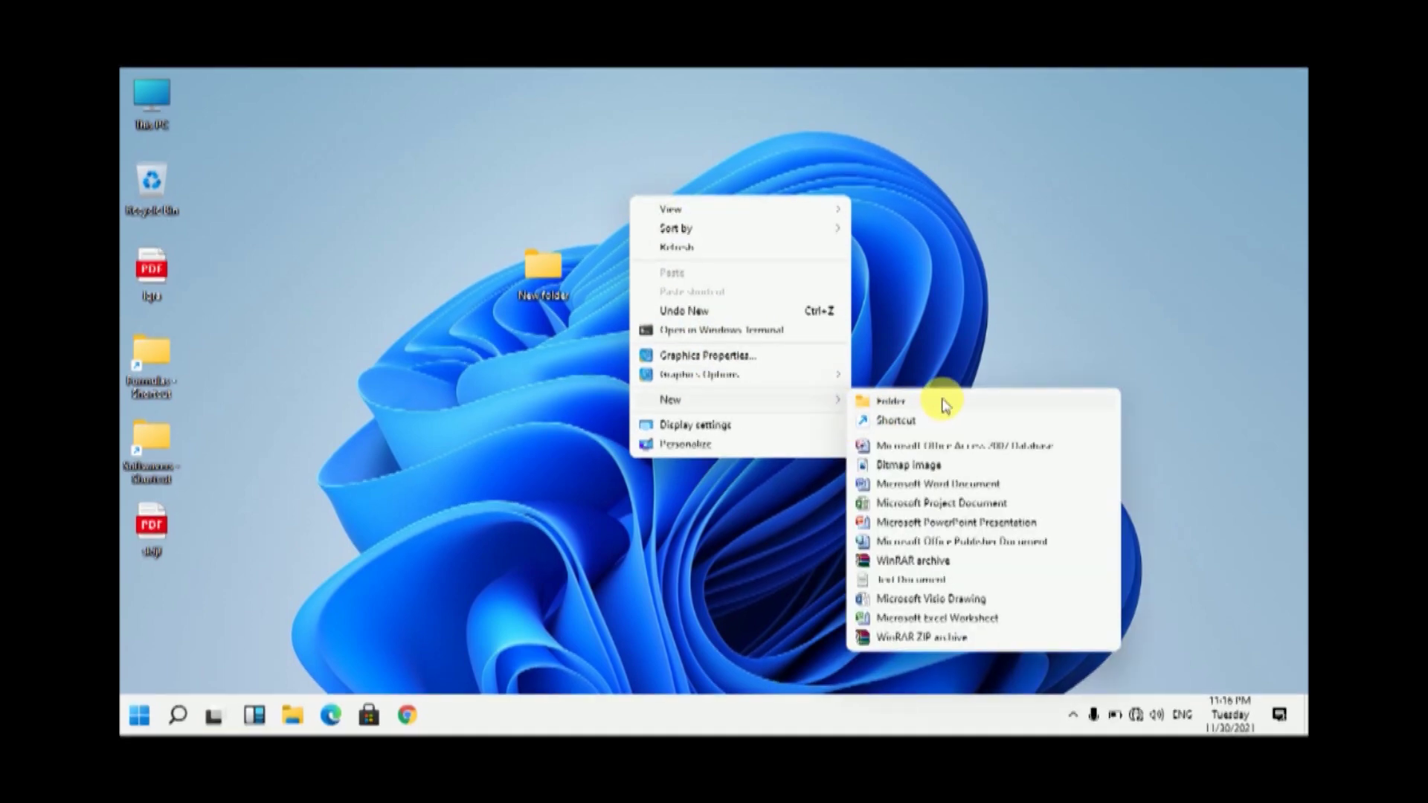
right_click(313, 311)
left_click(384, 365)
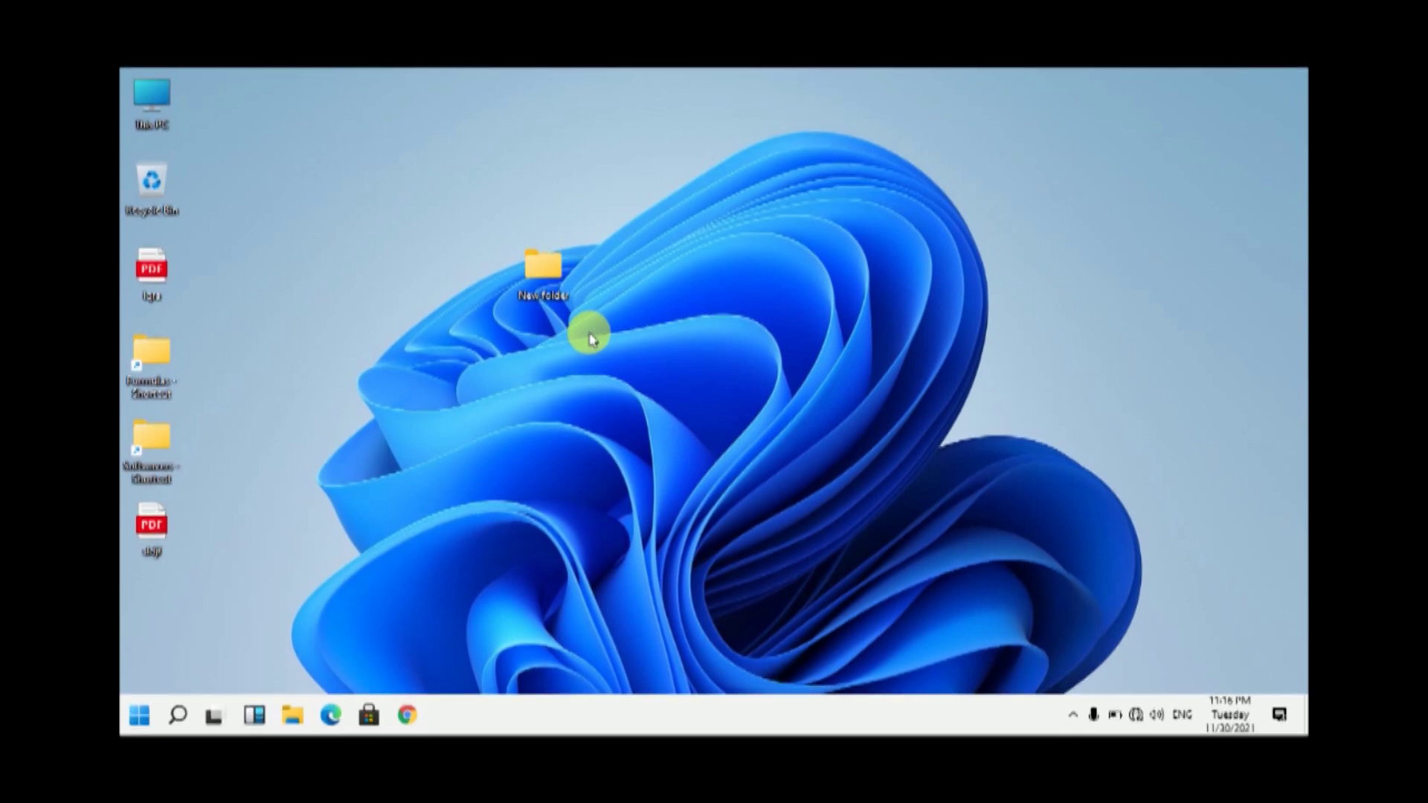
right_click(604, 245)
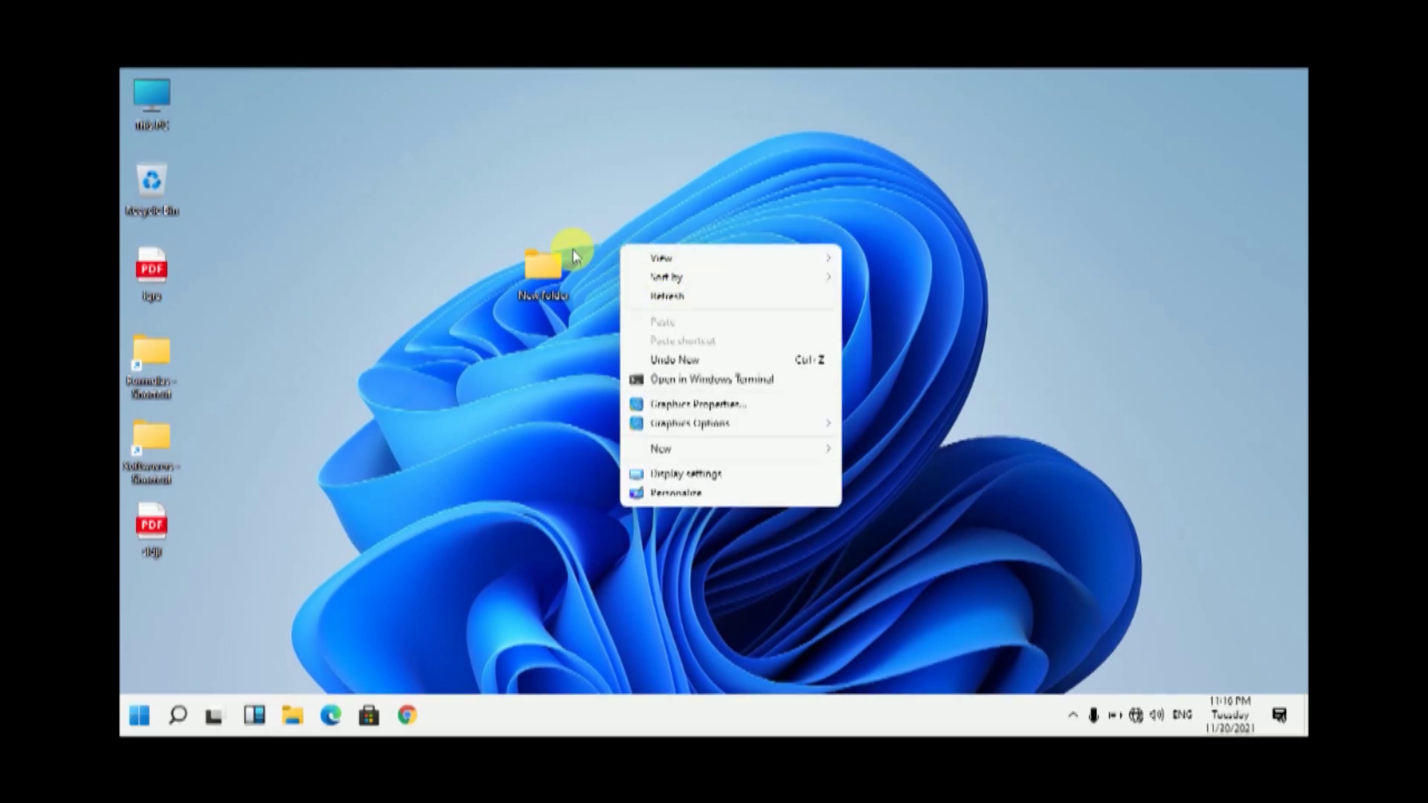
left_click(573, 248)
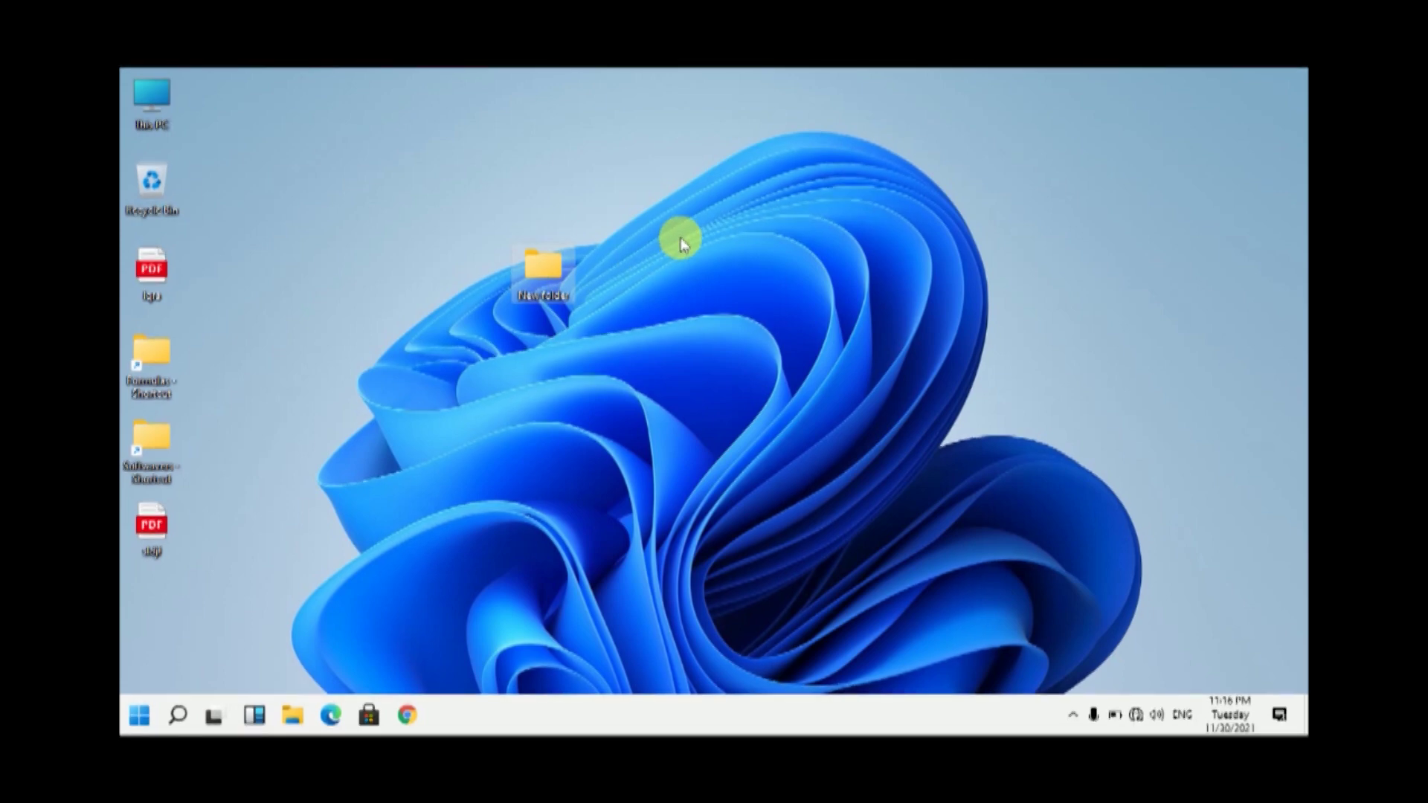
Create a second new folder on the desktop beside the first, keep its default name, and refresh the desktop.
right_click(708, 230)
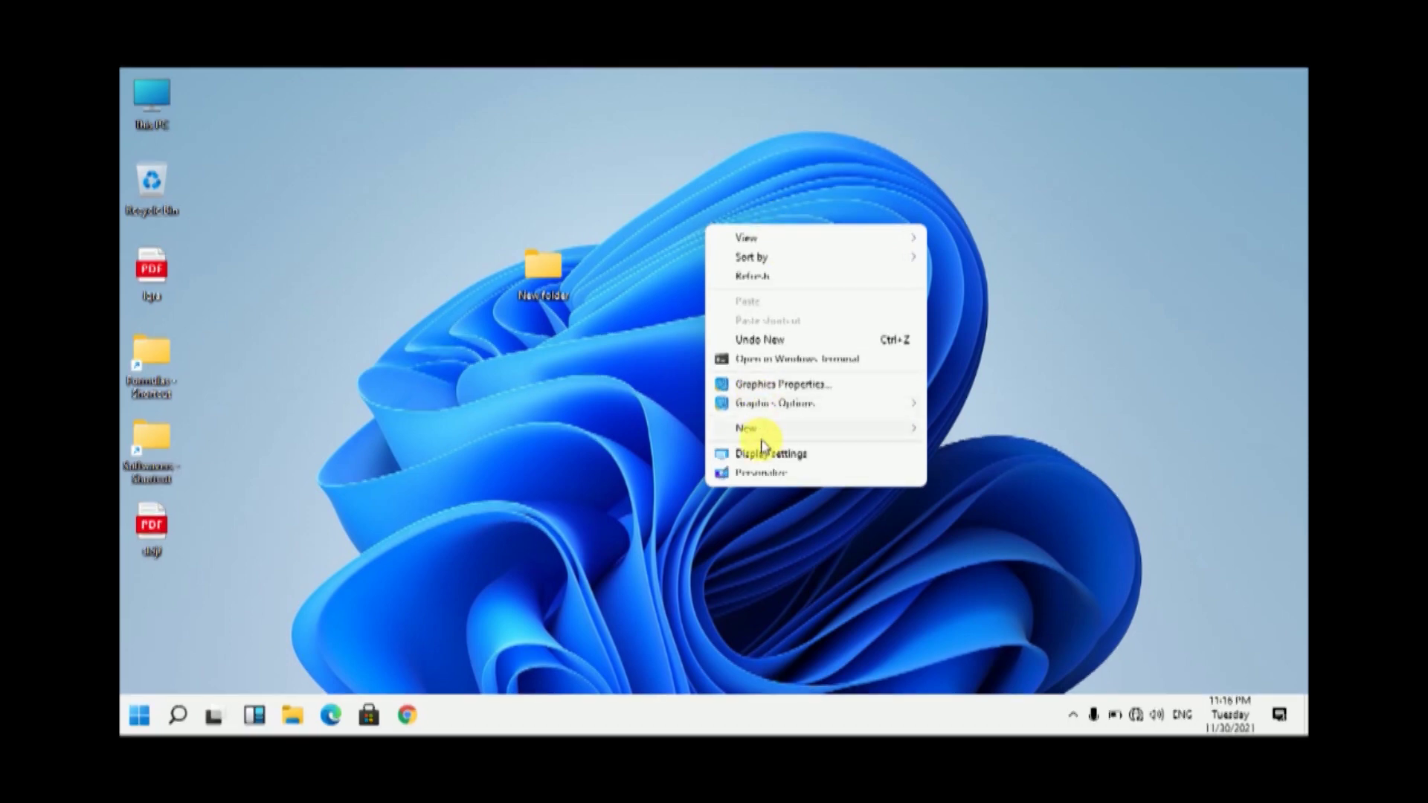
mouse_move(768, 436)
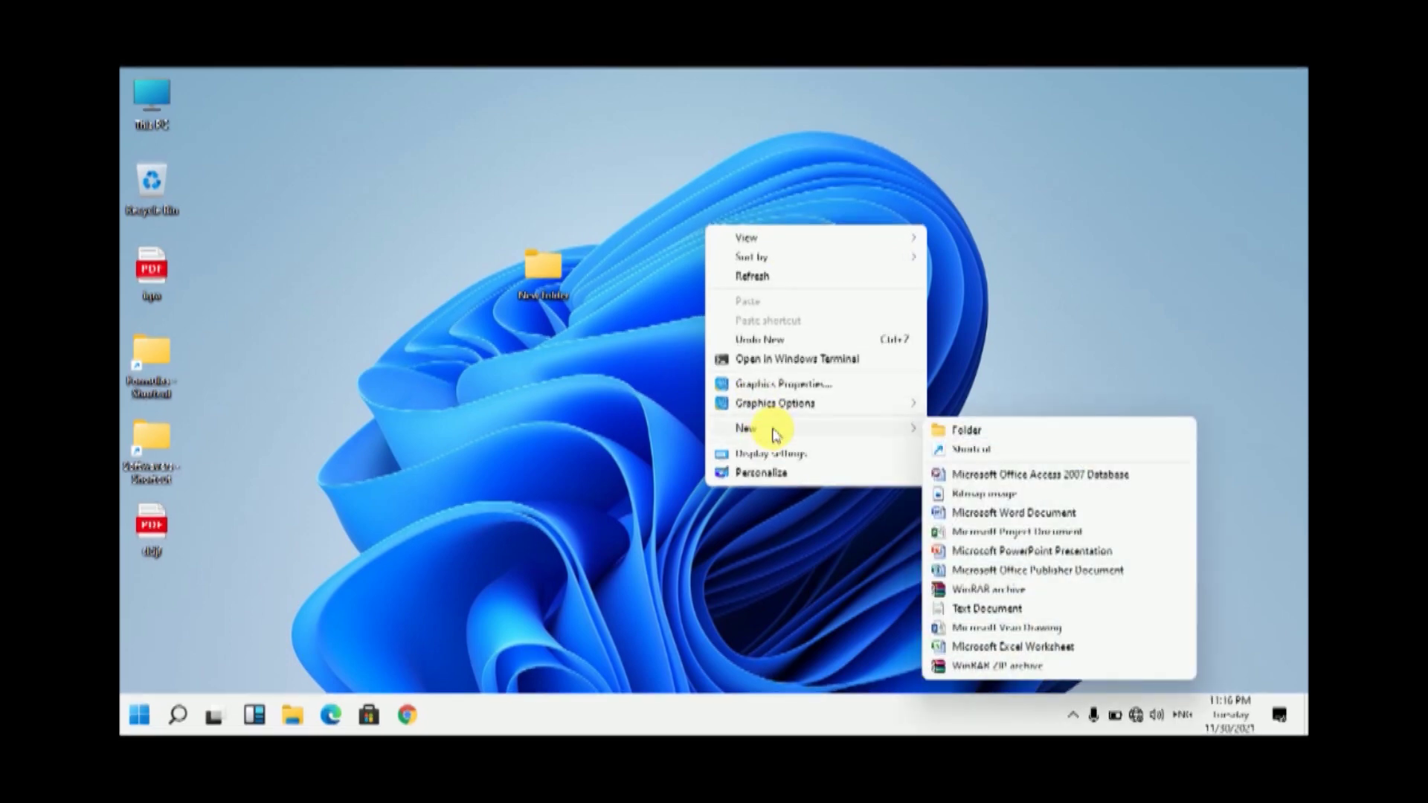
left_click(983, 430)
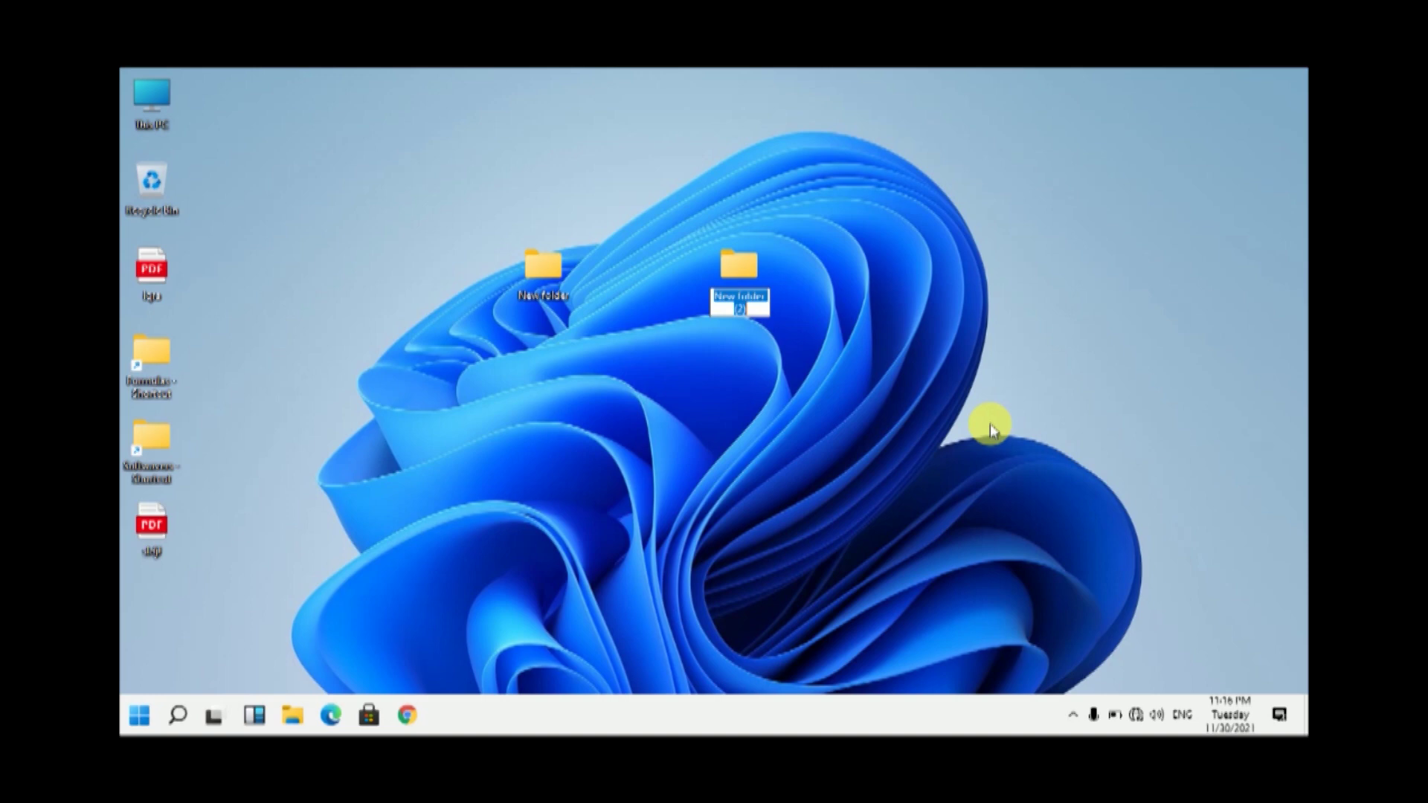
key("Return")
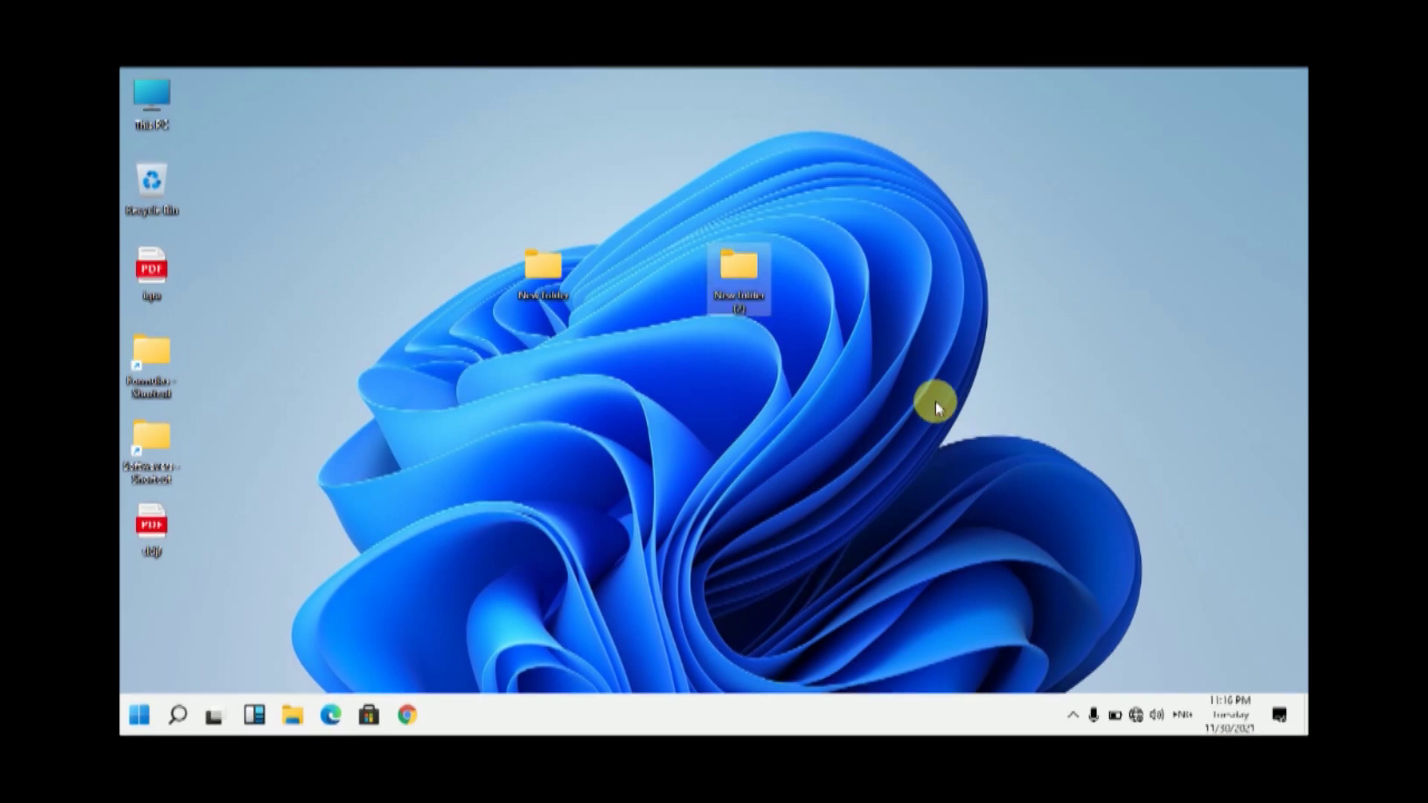
right_click(705, 367)
left_click(766, 414)
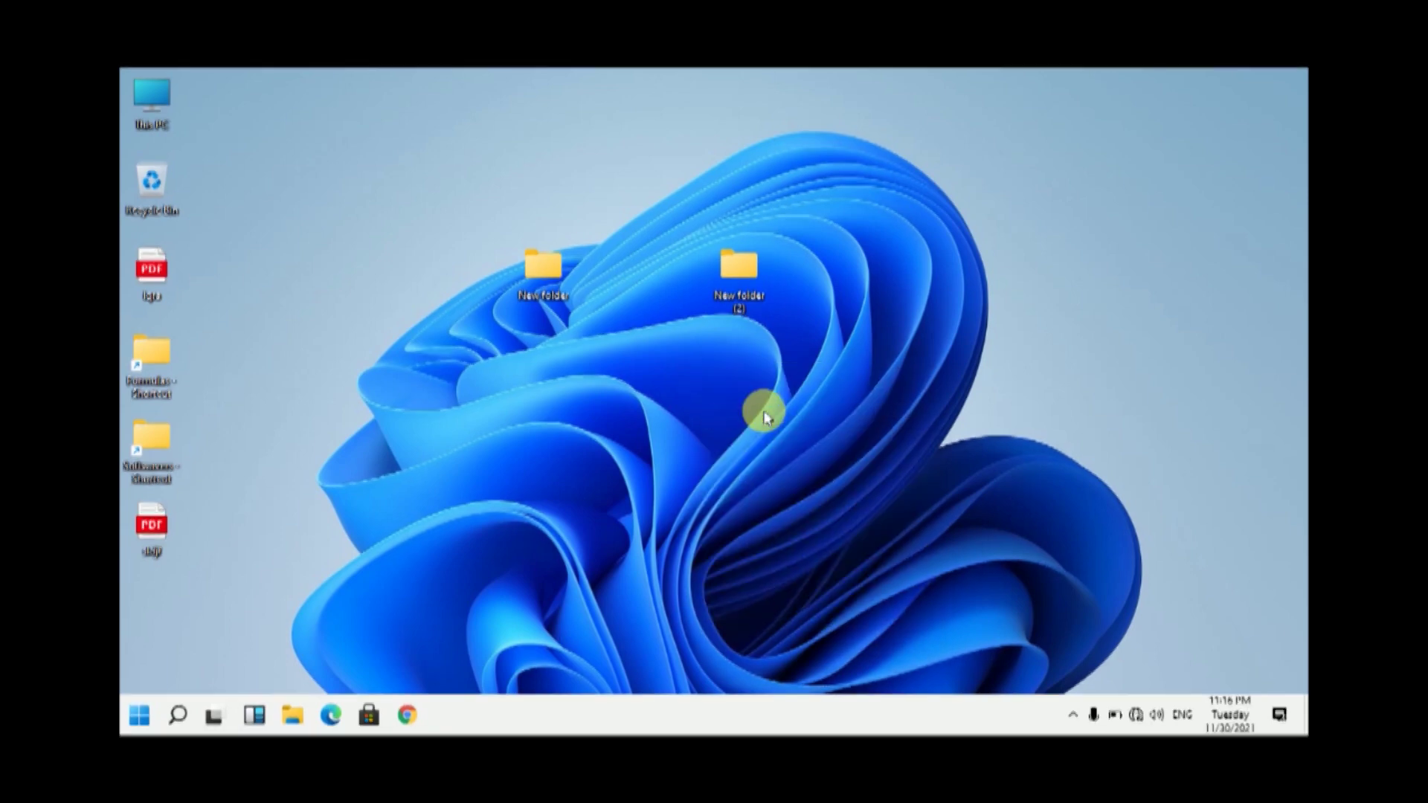
Open This PC to view its folders and drives, and close it to return to the desktop.
left_click(169, 99)
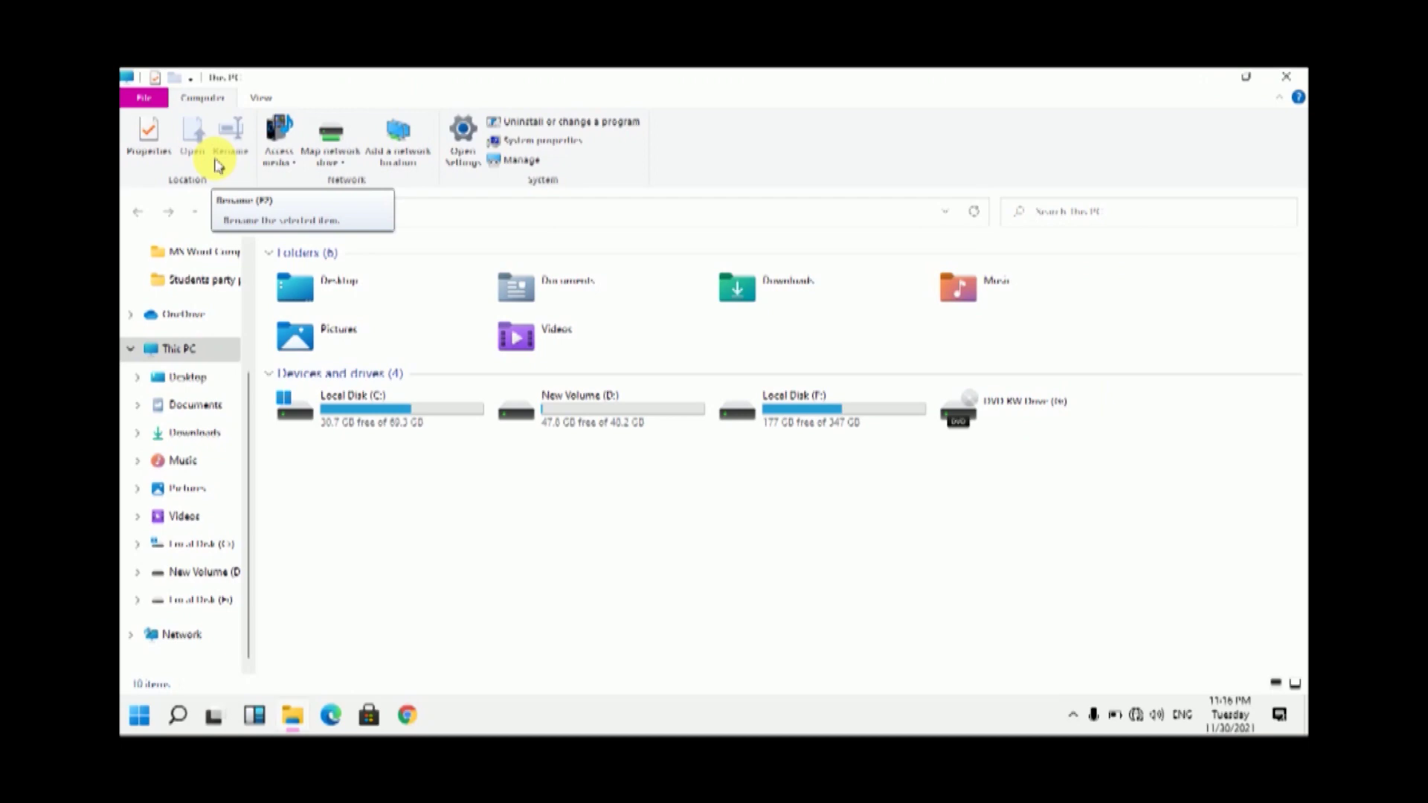
left_click(1274, 78)
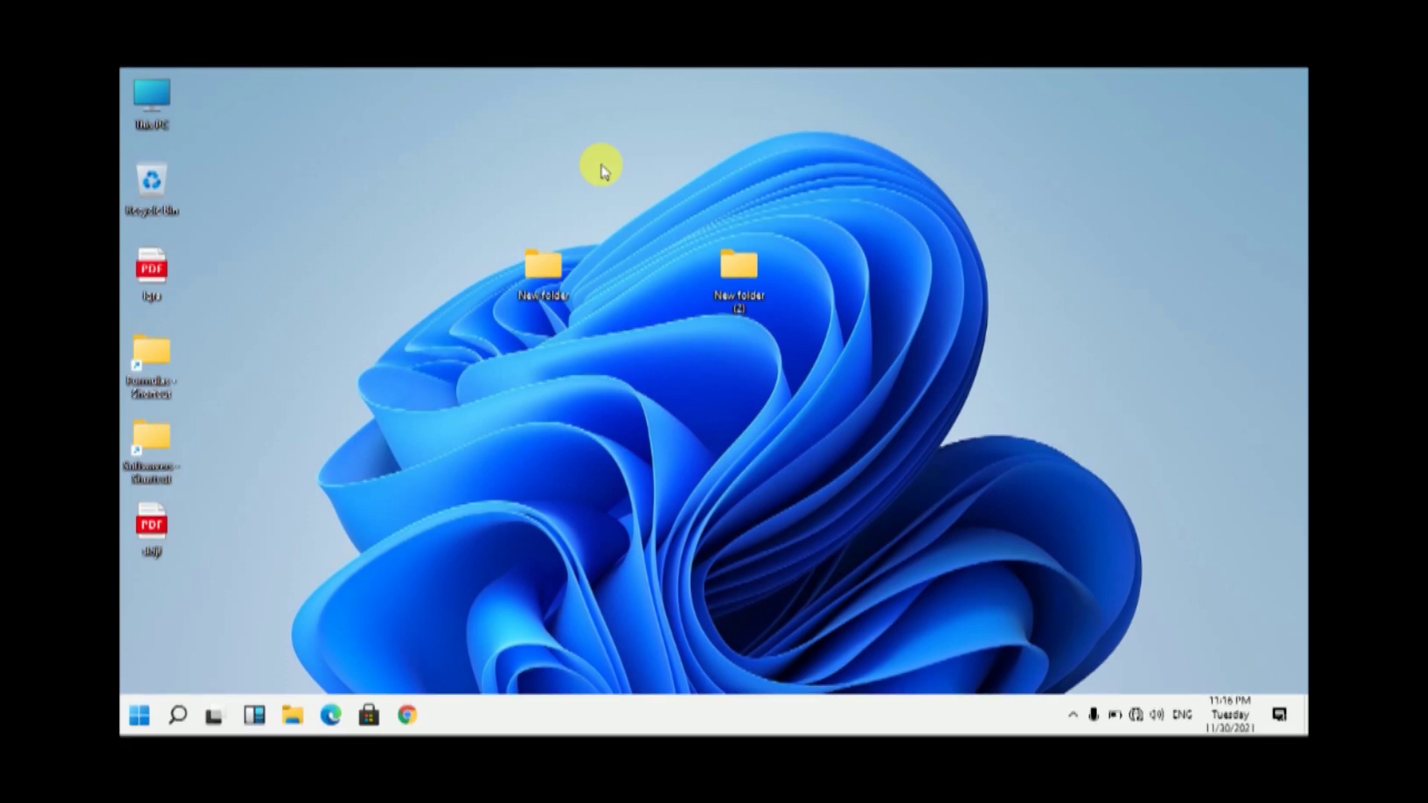
Select both new folders together and delete them from the desktop.
left_click_drag(826, 208, 464, 350)
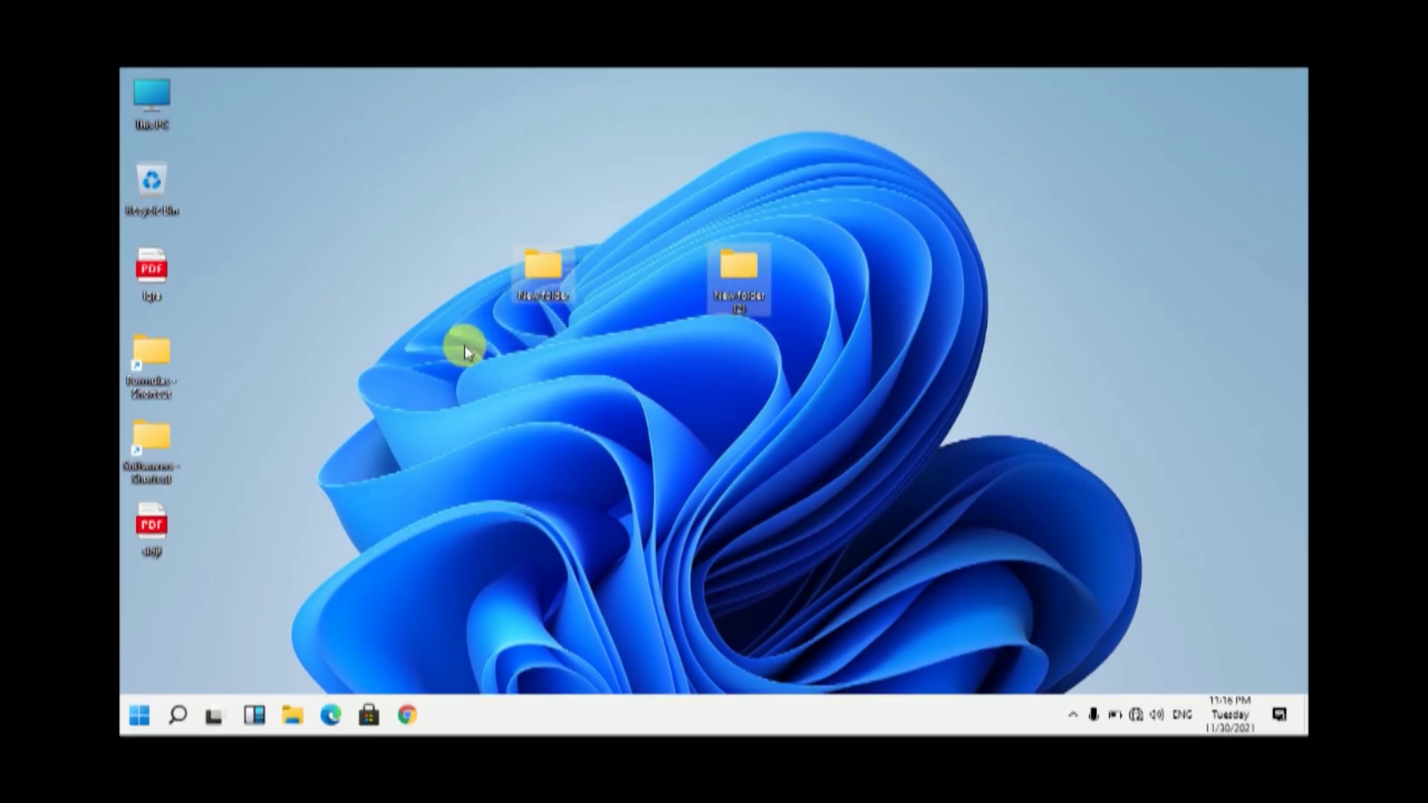
key("Delete")
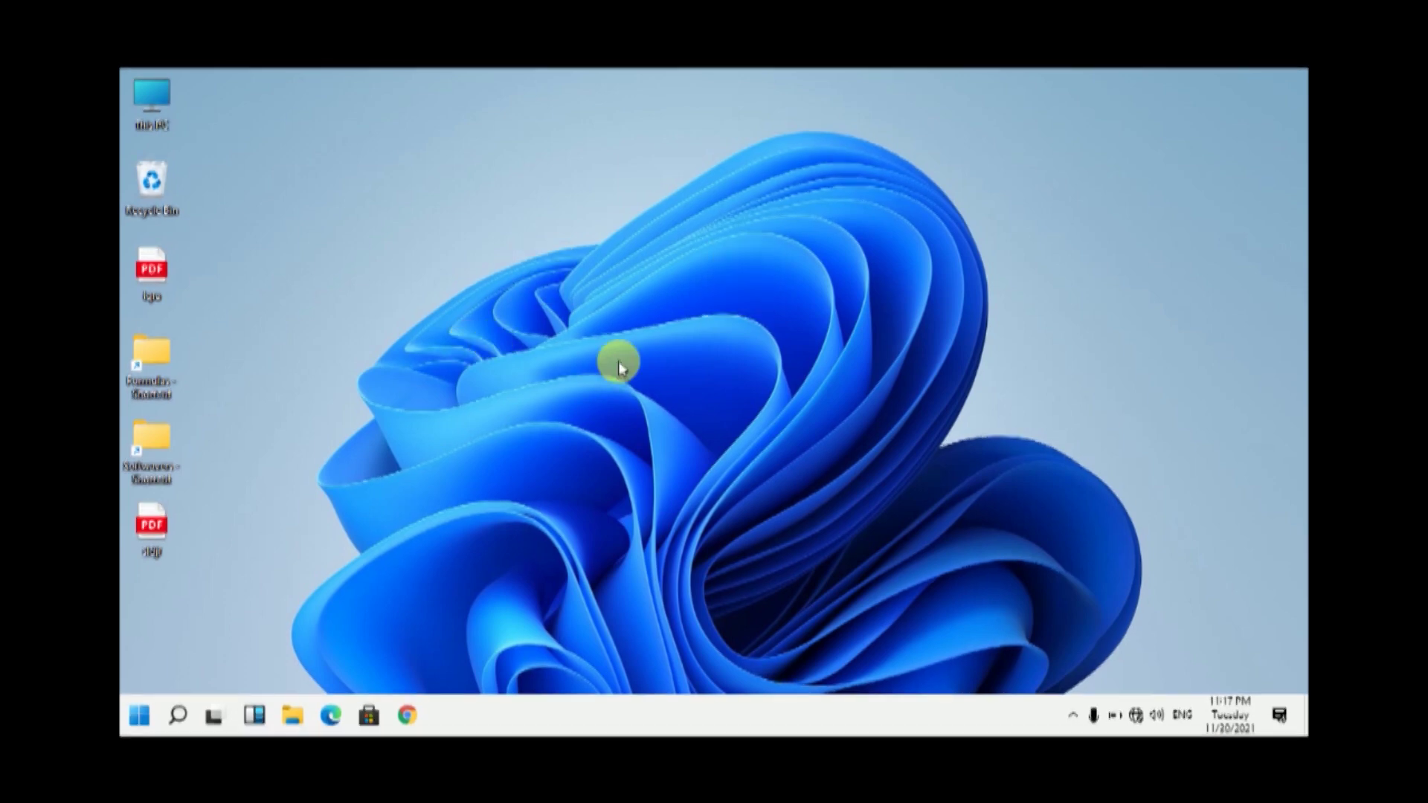
Create a new folder with the default name on the emptied desktop area and refresh the desktop.
key("ctrl+shift+n")
left_click_drag(621, 283, 550, 217)
right_click(606, 255)
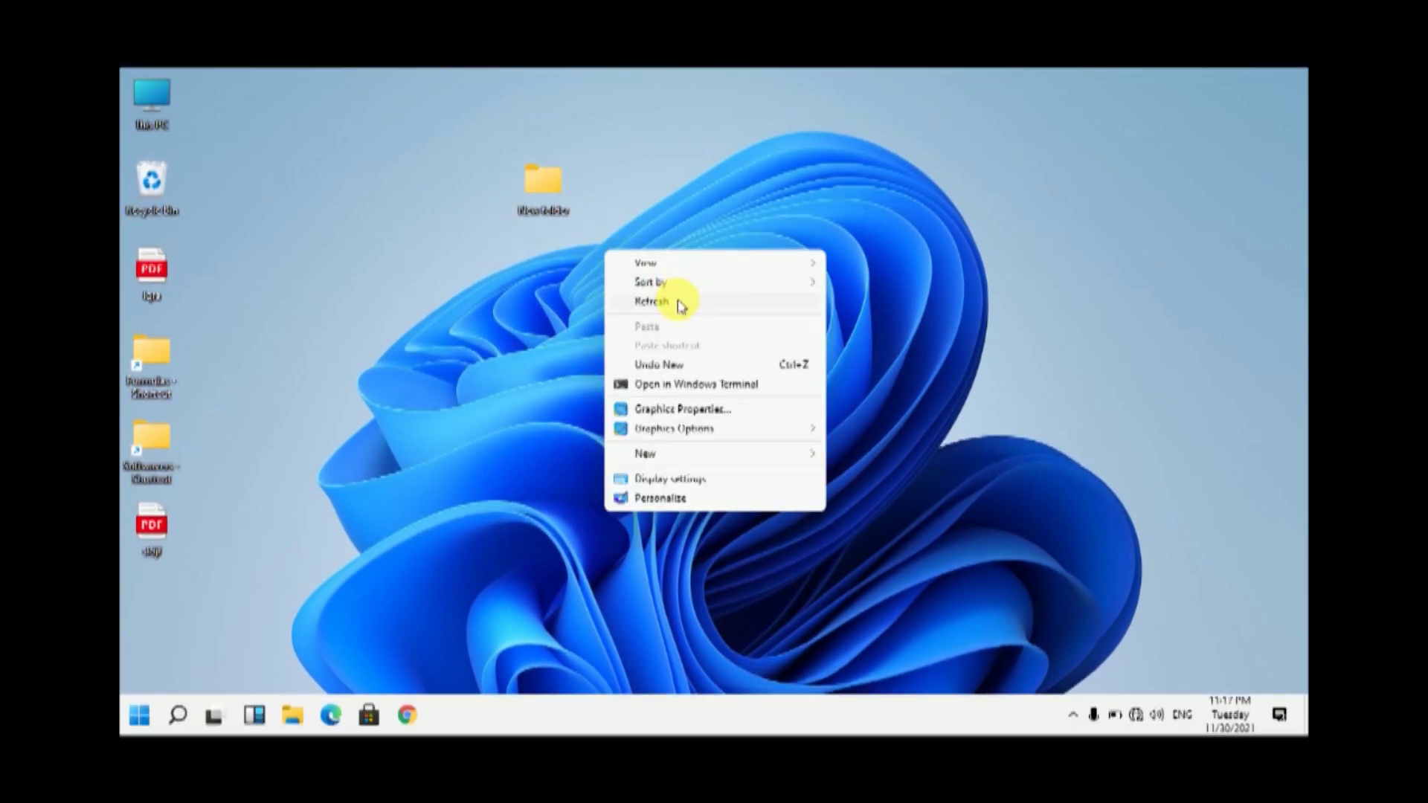
left_click(677, 299)
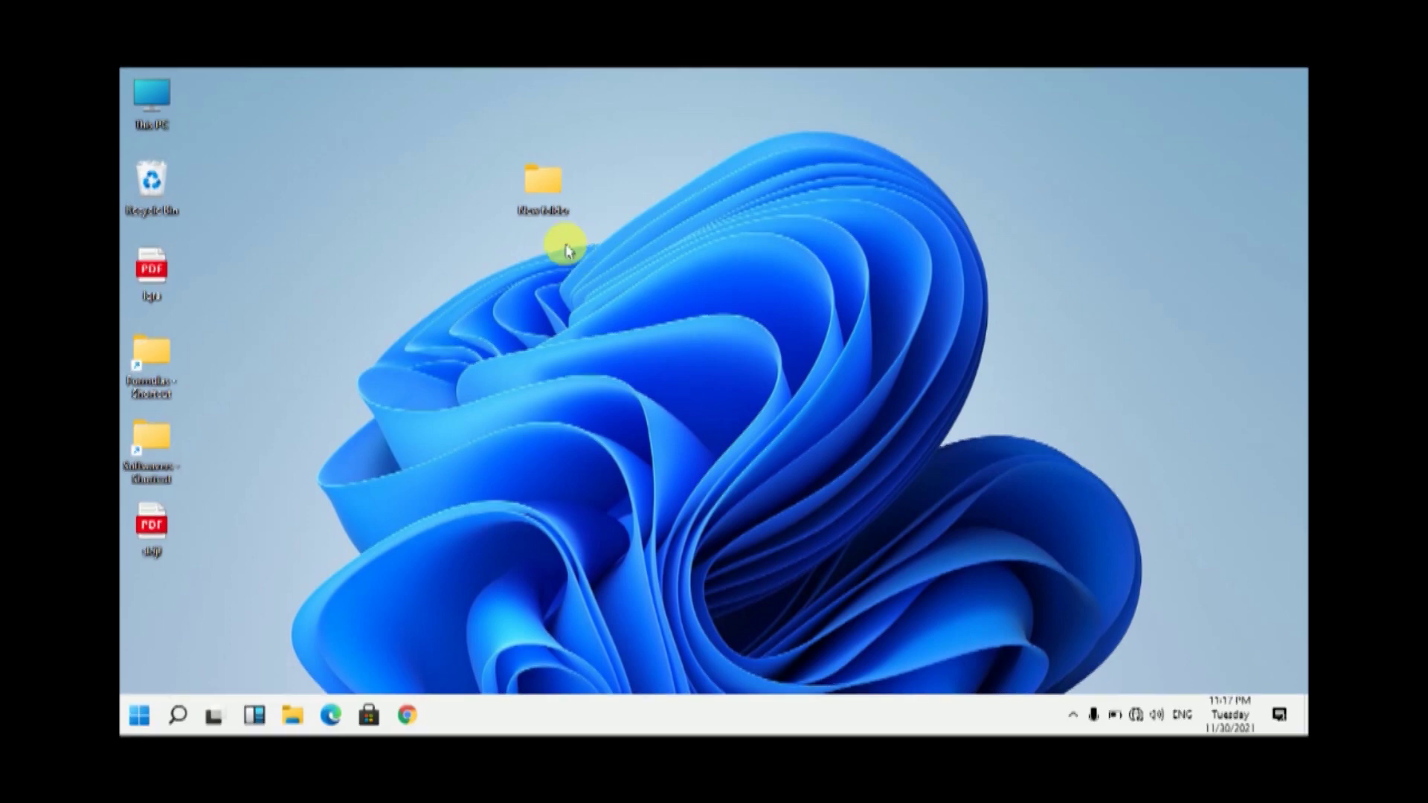
Rename the new folder on the desktop using a person's surname.
right_click(540, 190)
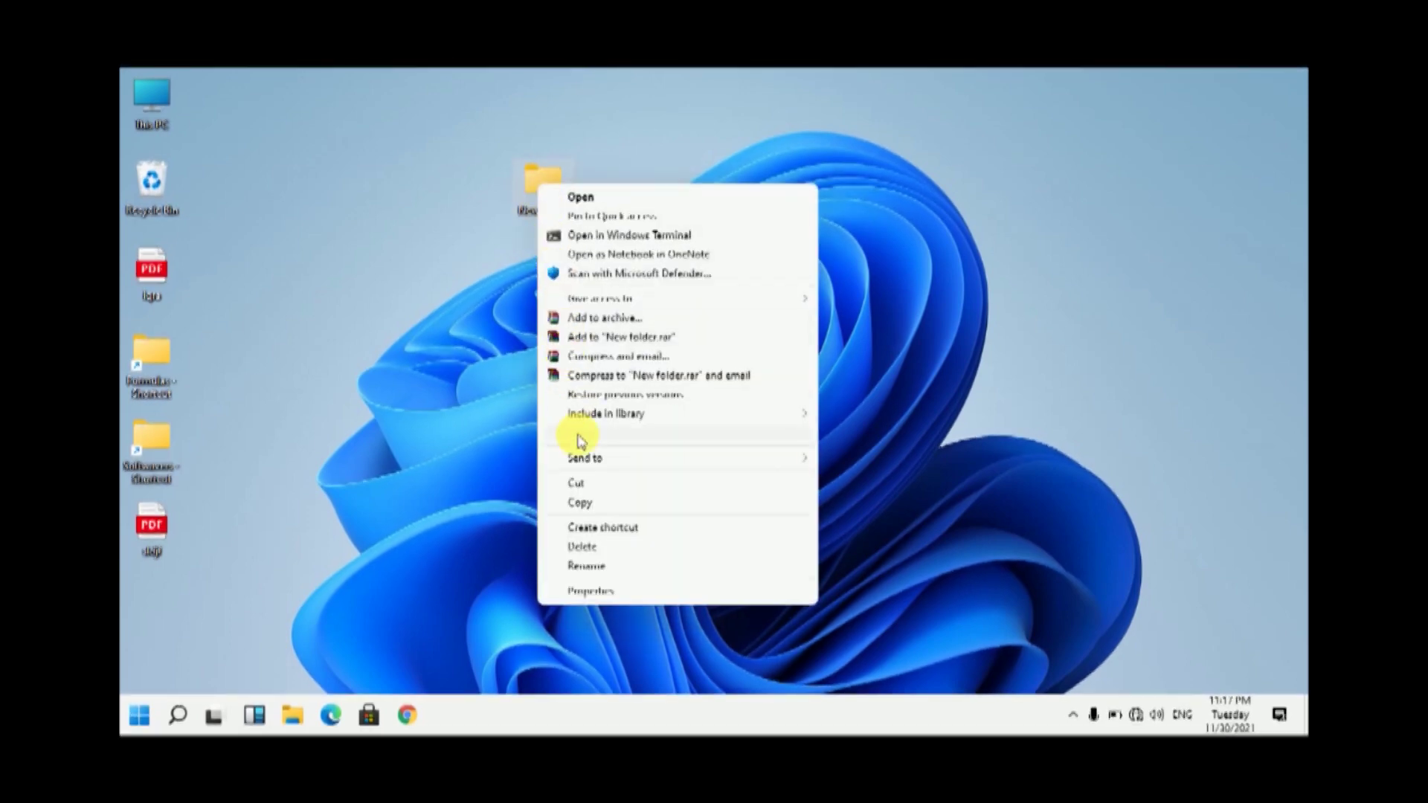
left_click(601, 569)
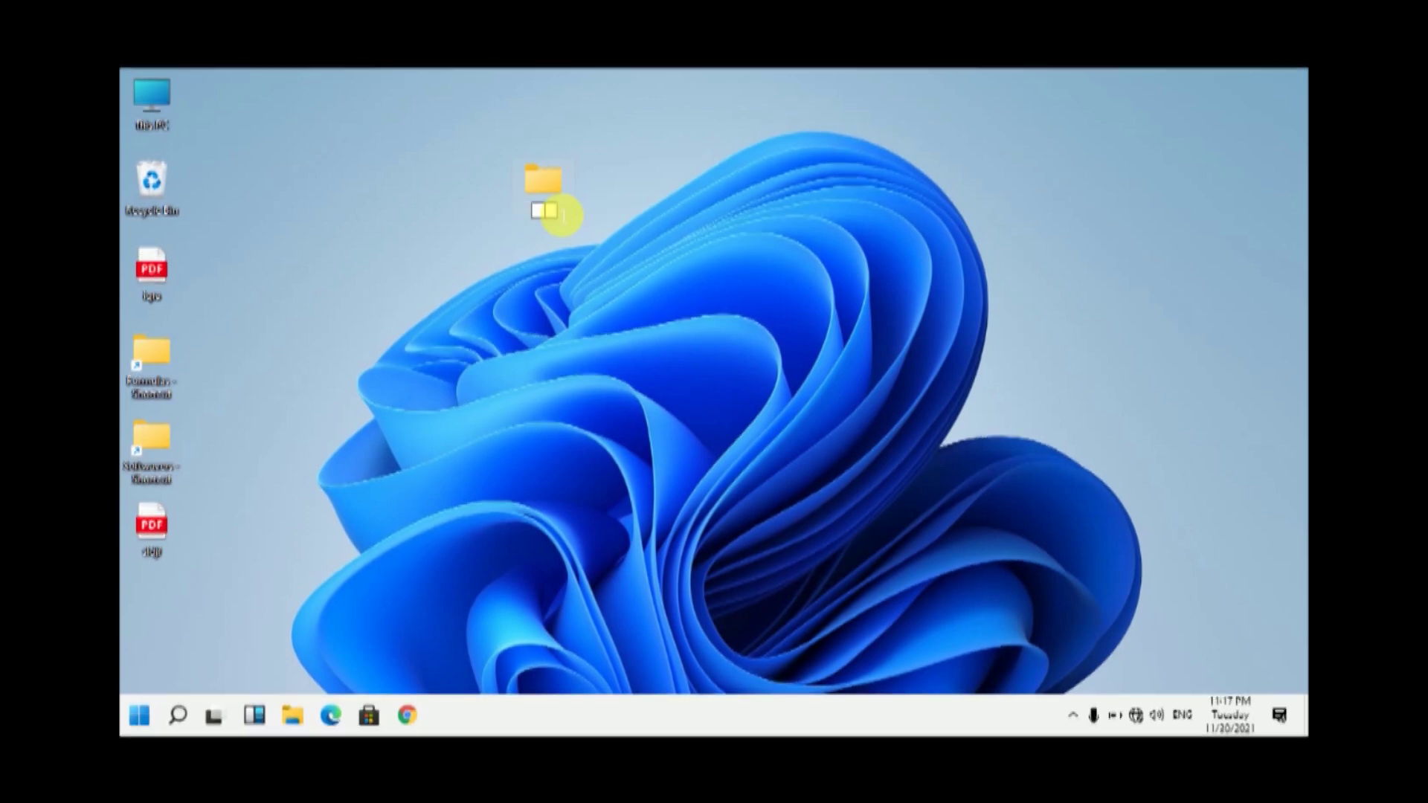
type("Khun")
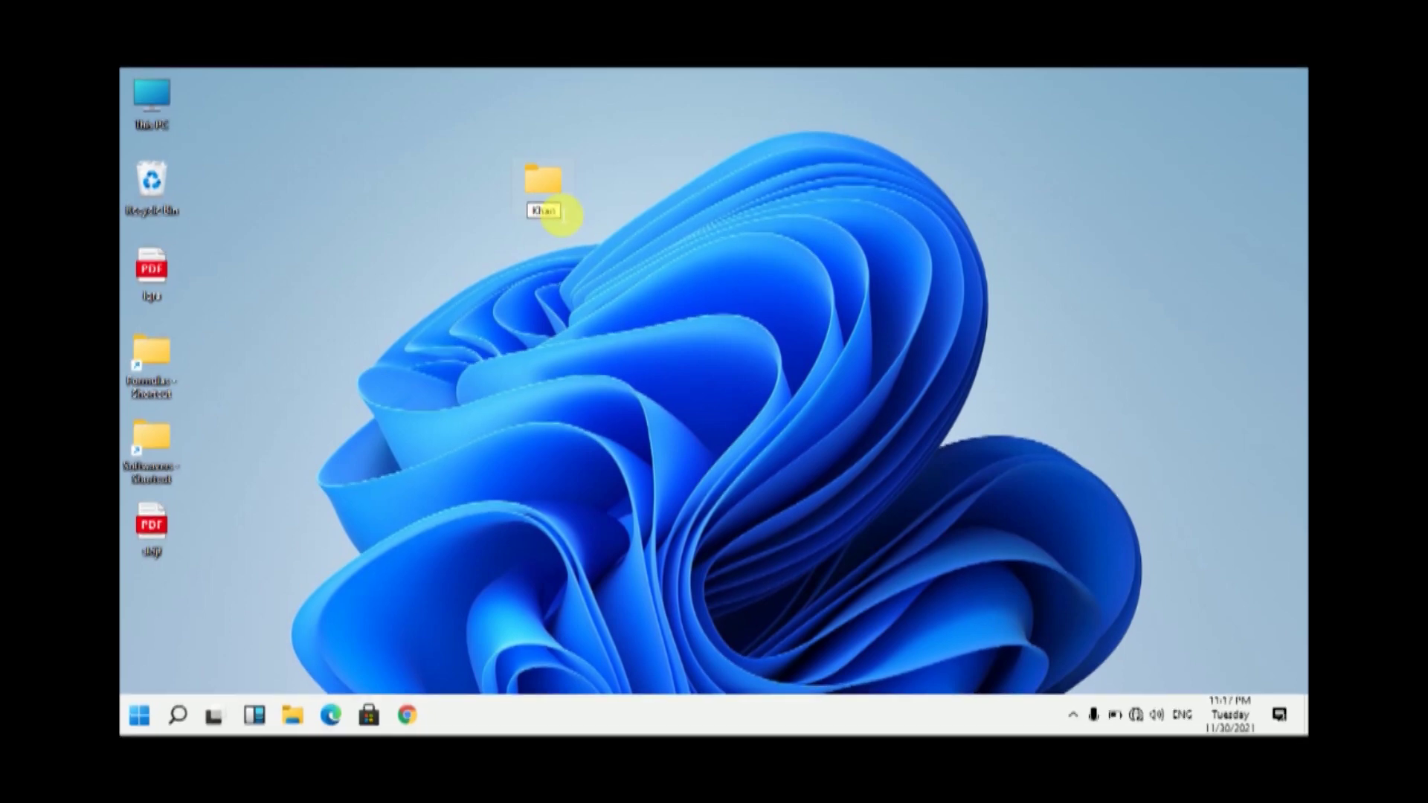
key("Return")
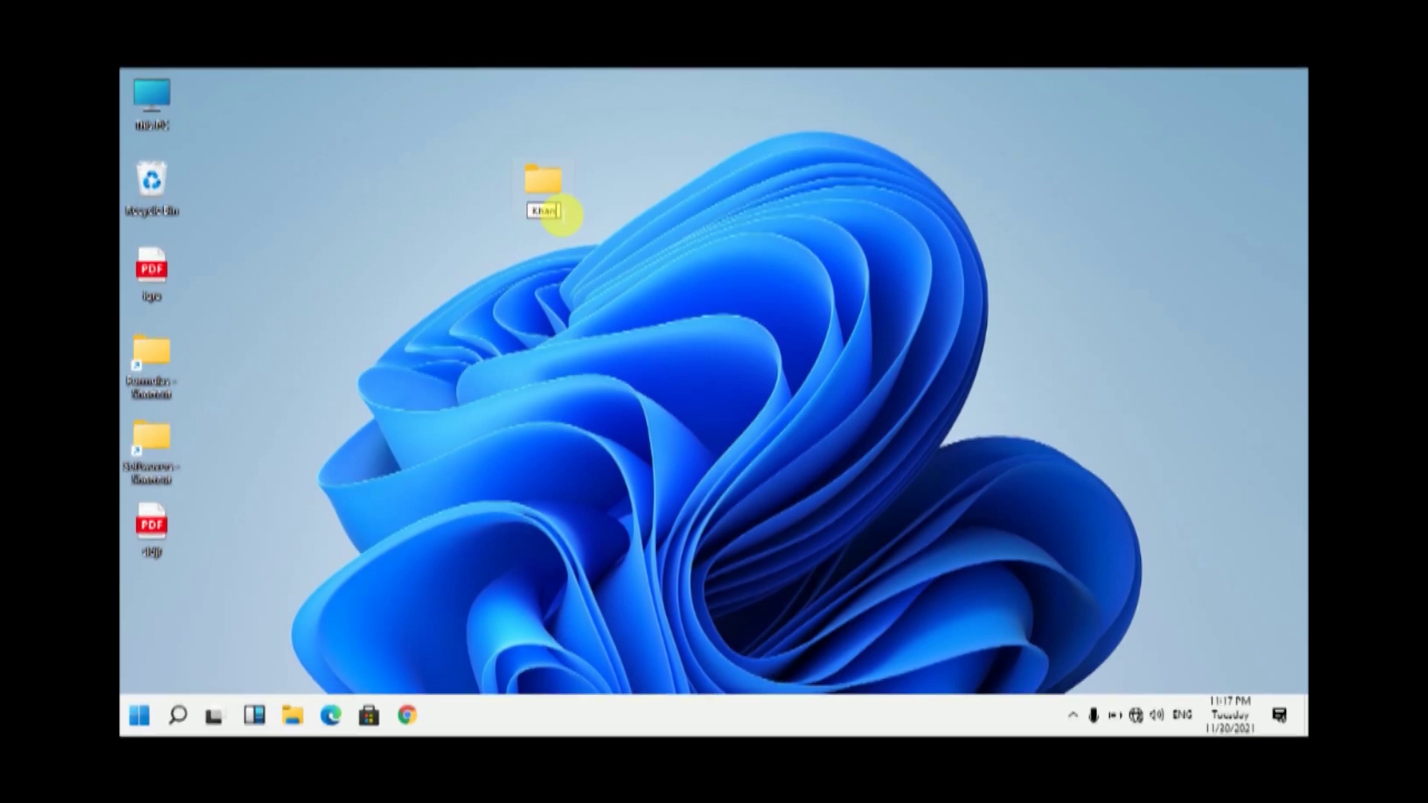
left_click(738, 172)
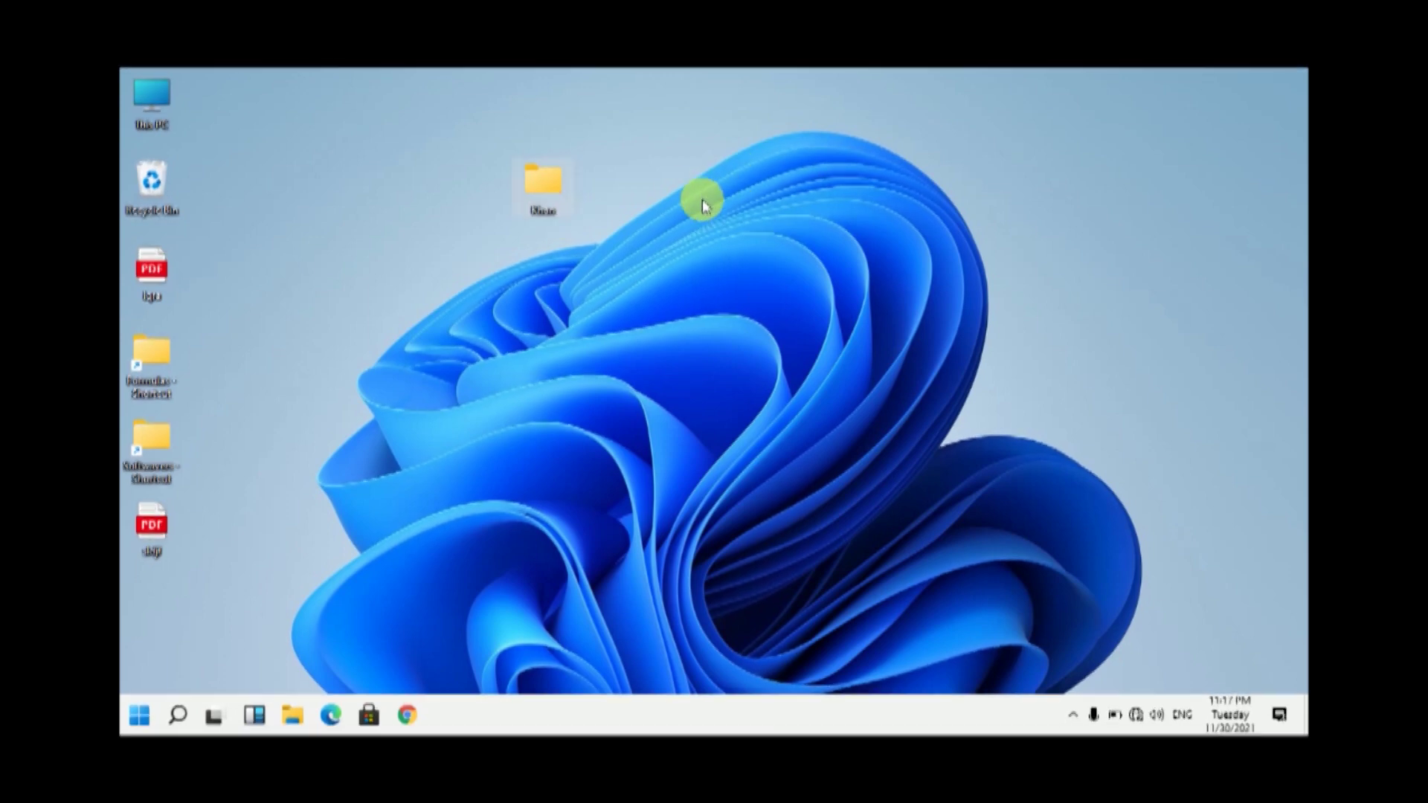